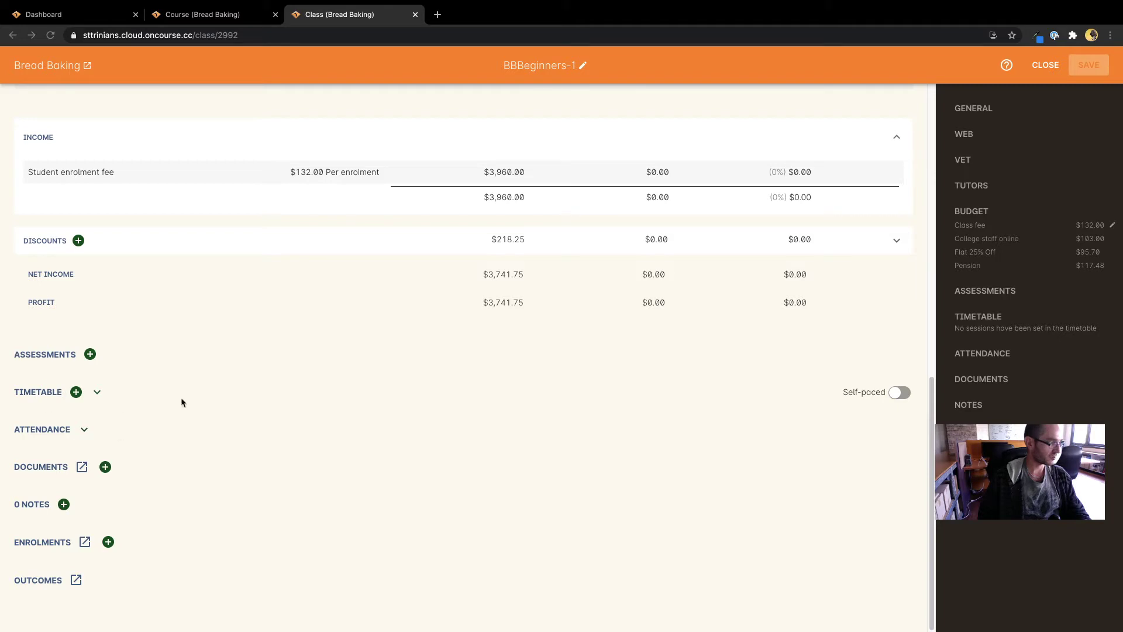
Step: Add a timetable session to the class and set its start to Mon 05 Apr 2021 at 10:00
left_click(76, 392)
scroll(350, 502, "down", 3)
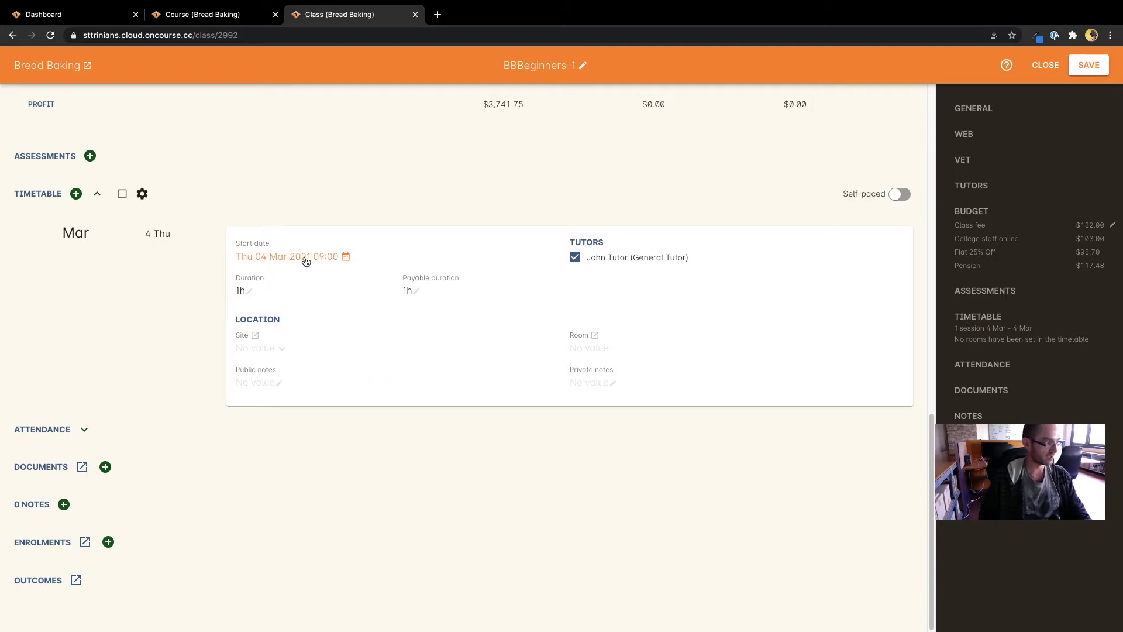
left_click(285, 256)
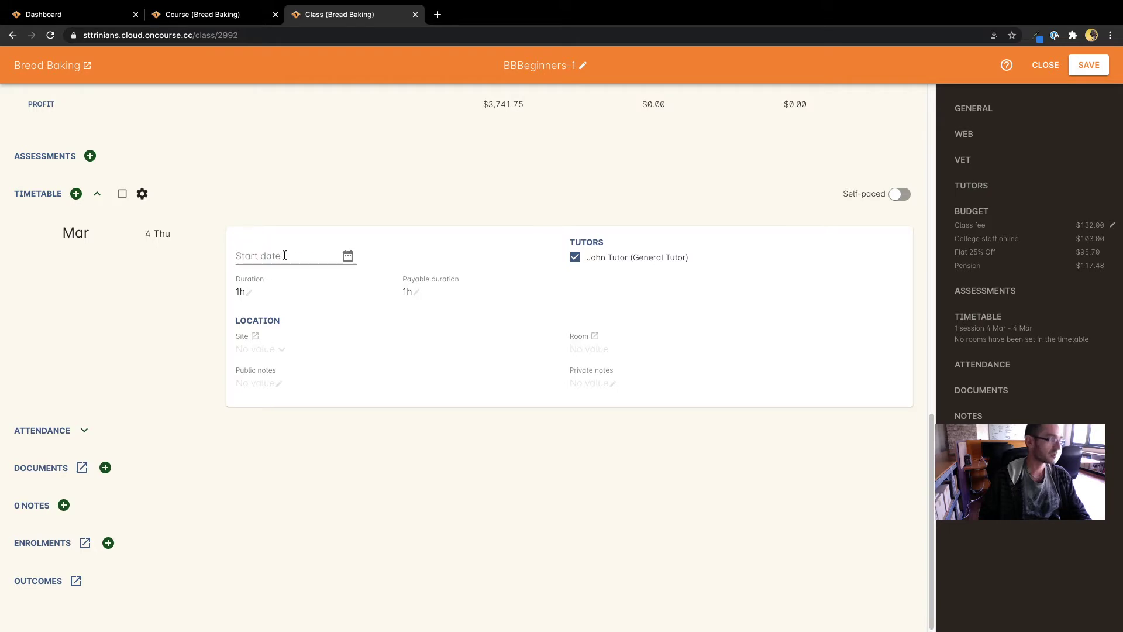
left_click(348, 258)
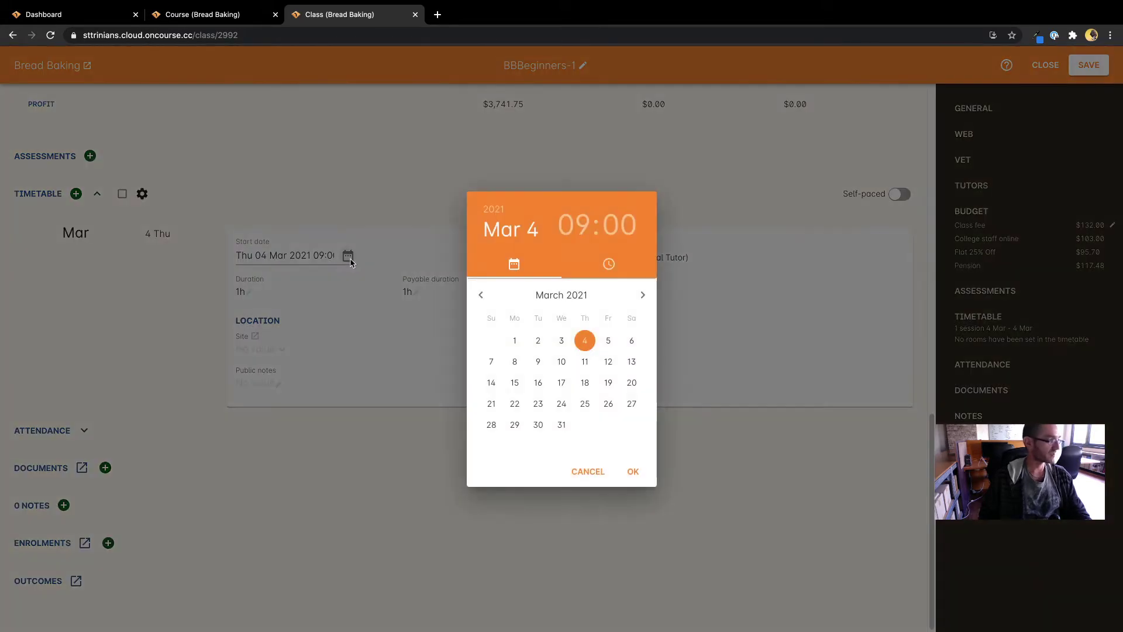
left_click(644, 296)
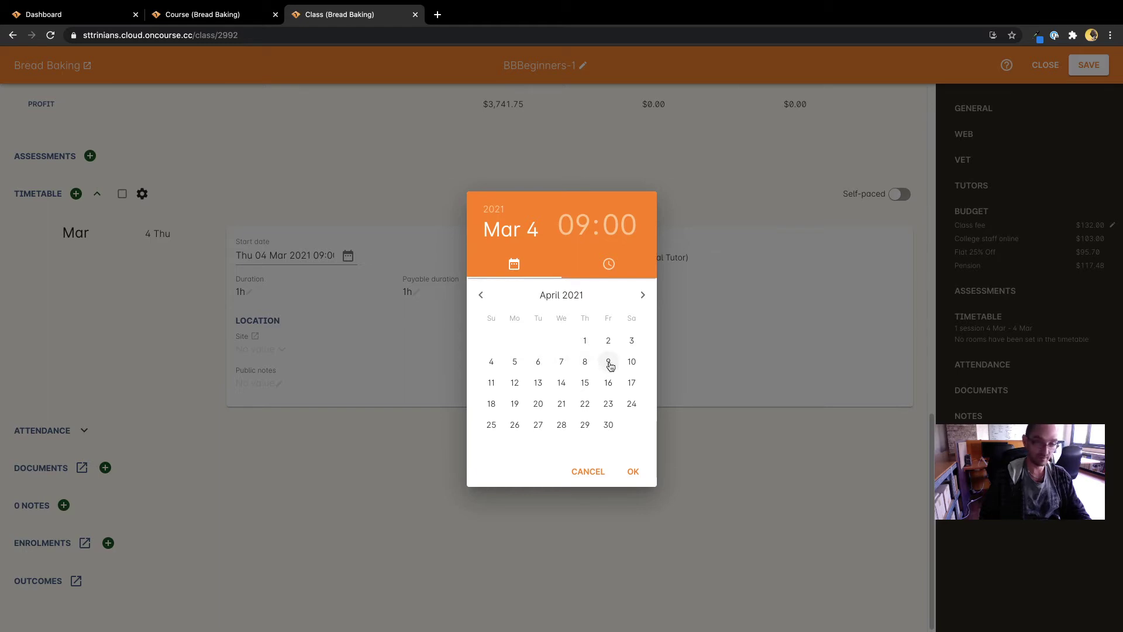
left_click(516, 364)
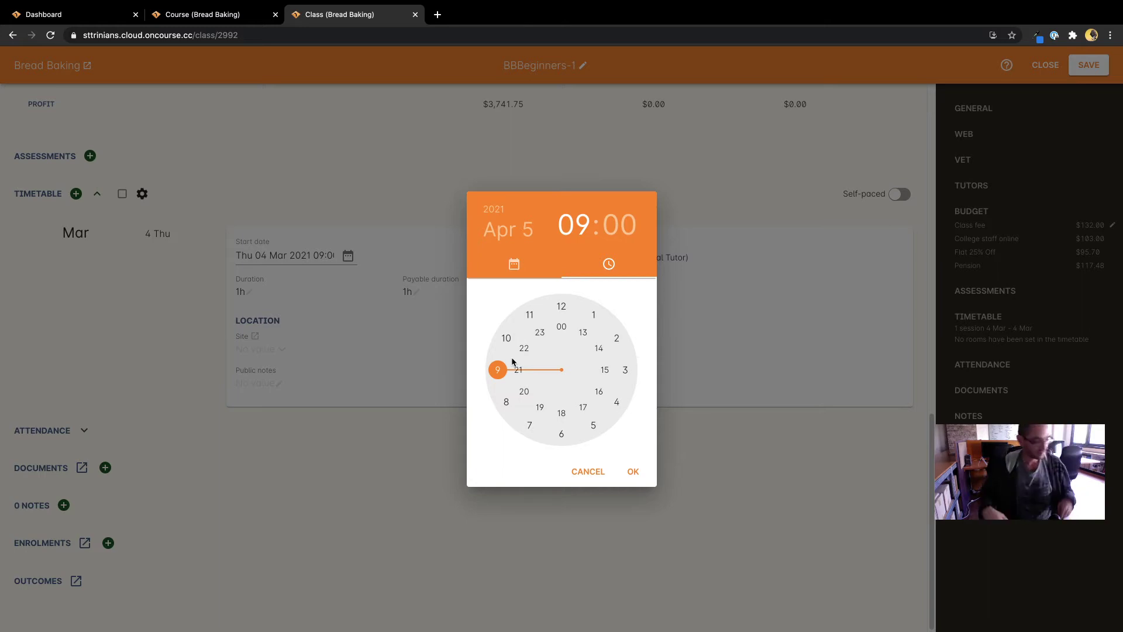
left_click(507, 338)
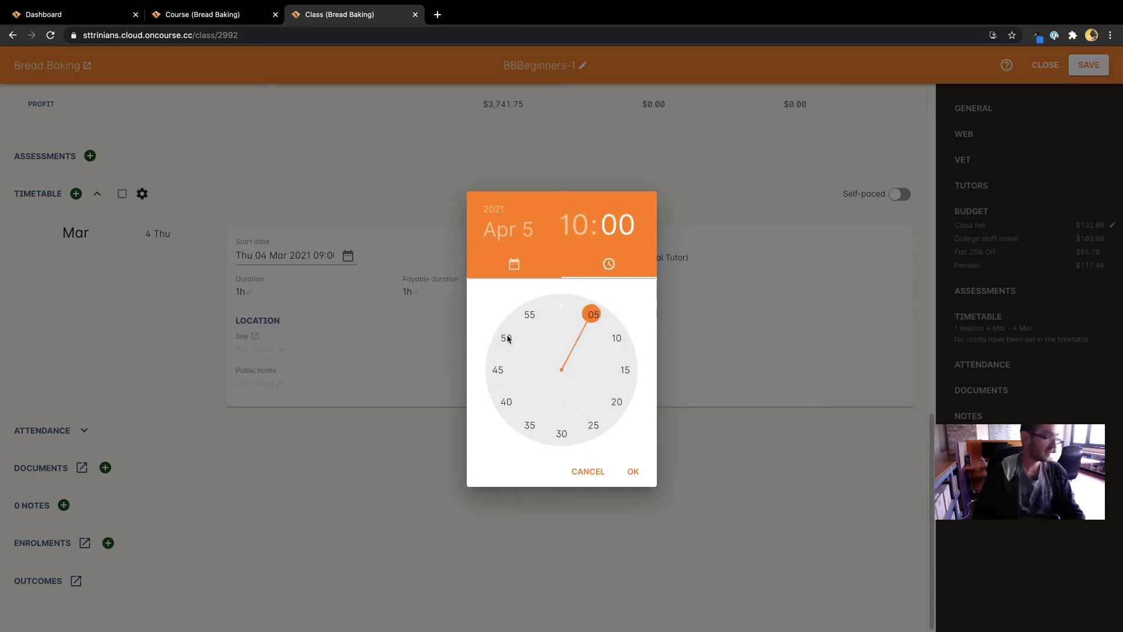
left_click(633, 472)
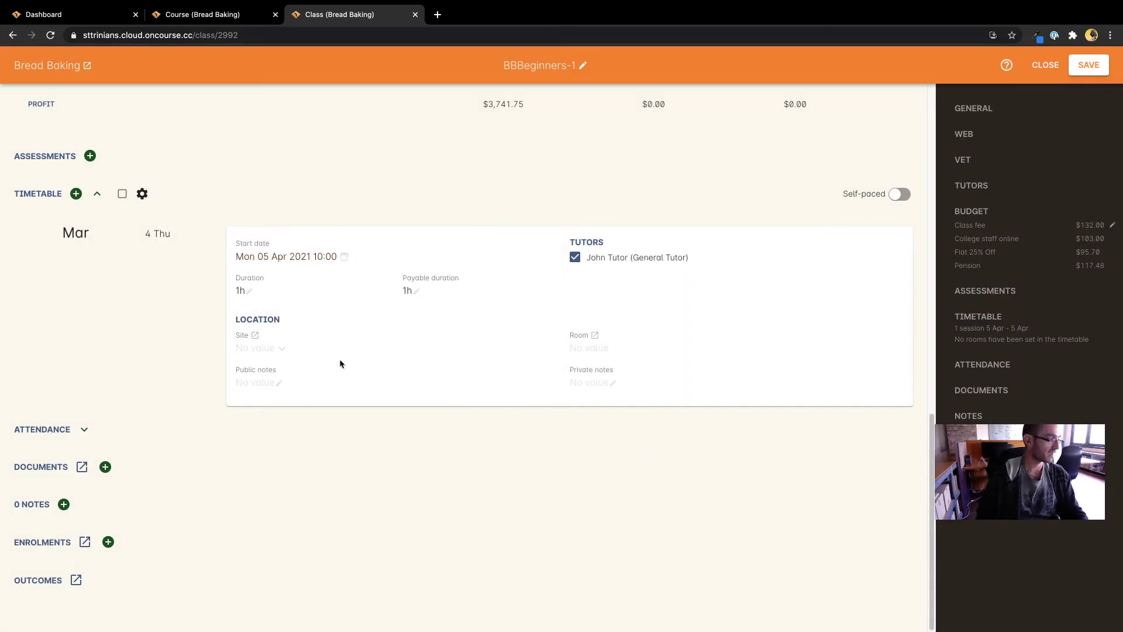
Step: Set the session's duration to 6h and its payable duration to 5h
left_click(247, 291)
left_click_drag(241, 291, 201, 295)
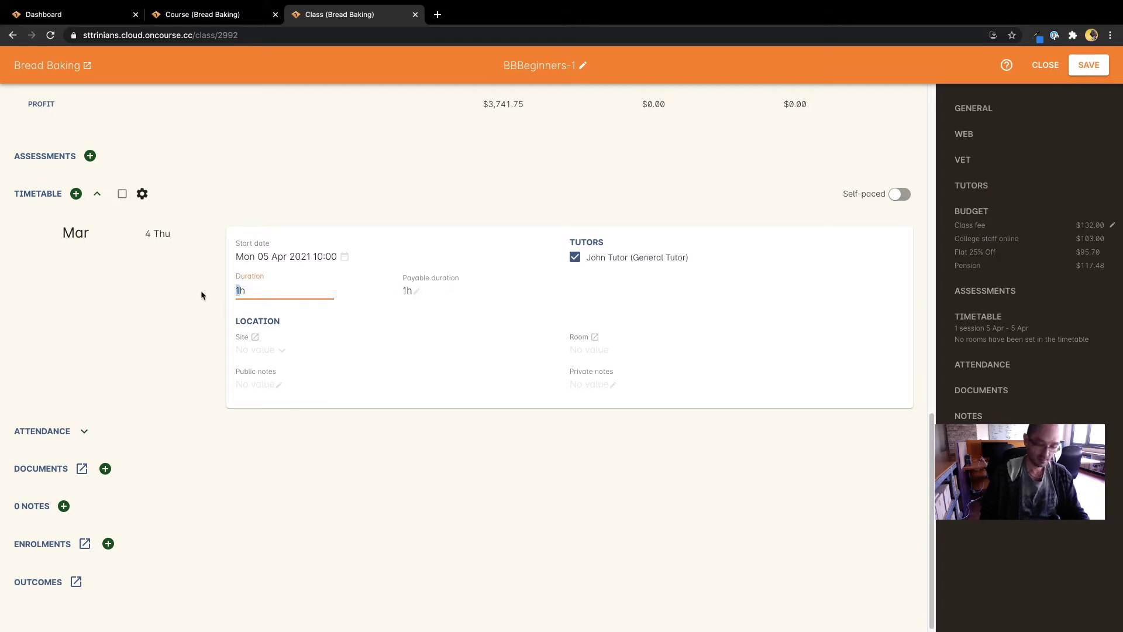
type("6")
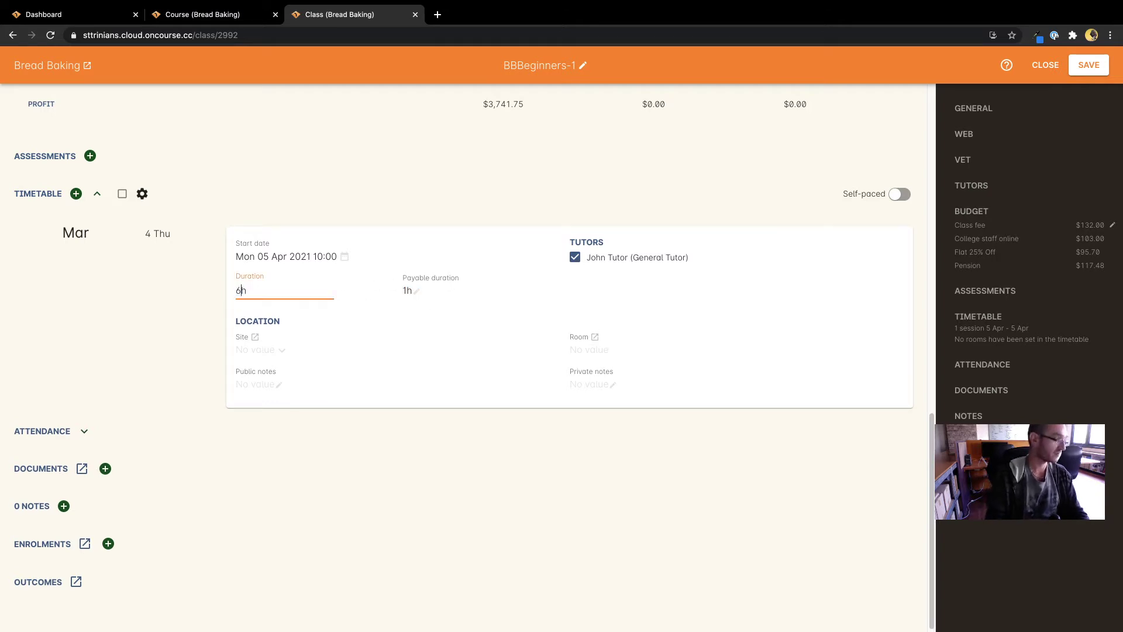
left_click(362, 290)
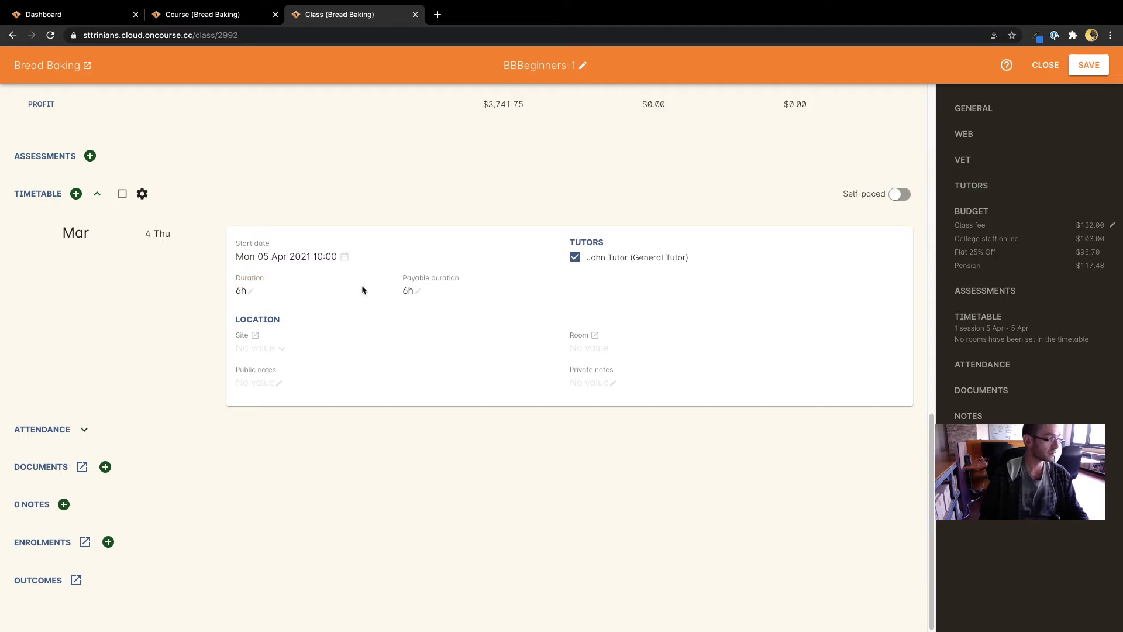
left_click(409, 292)
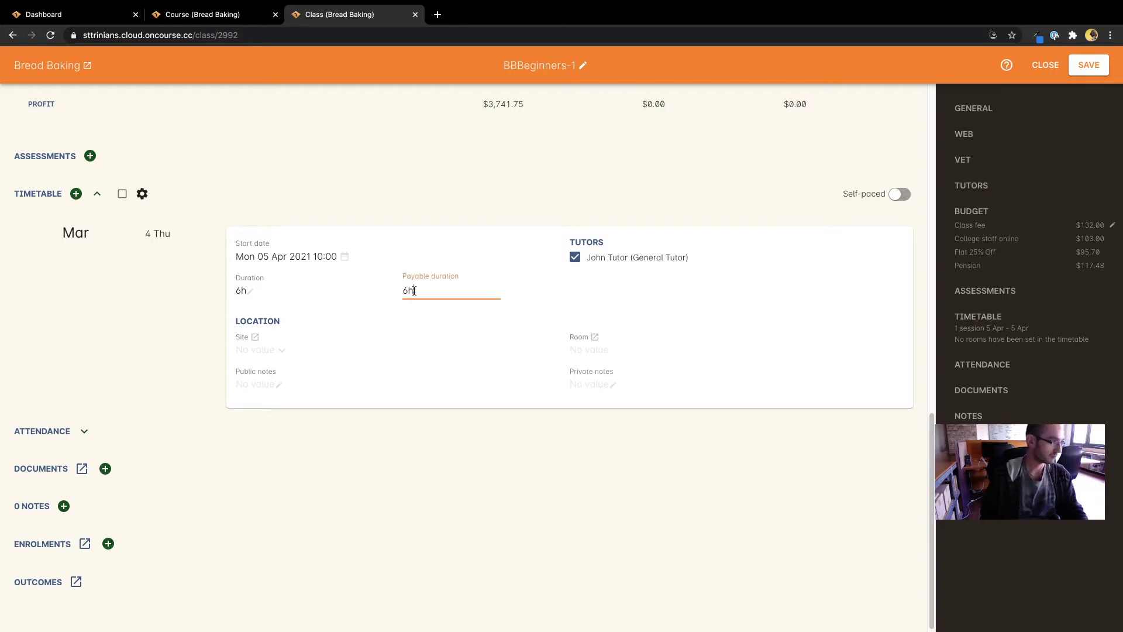
key("super+a")
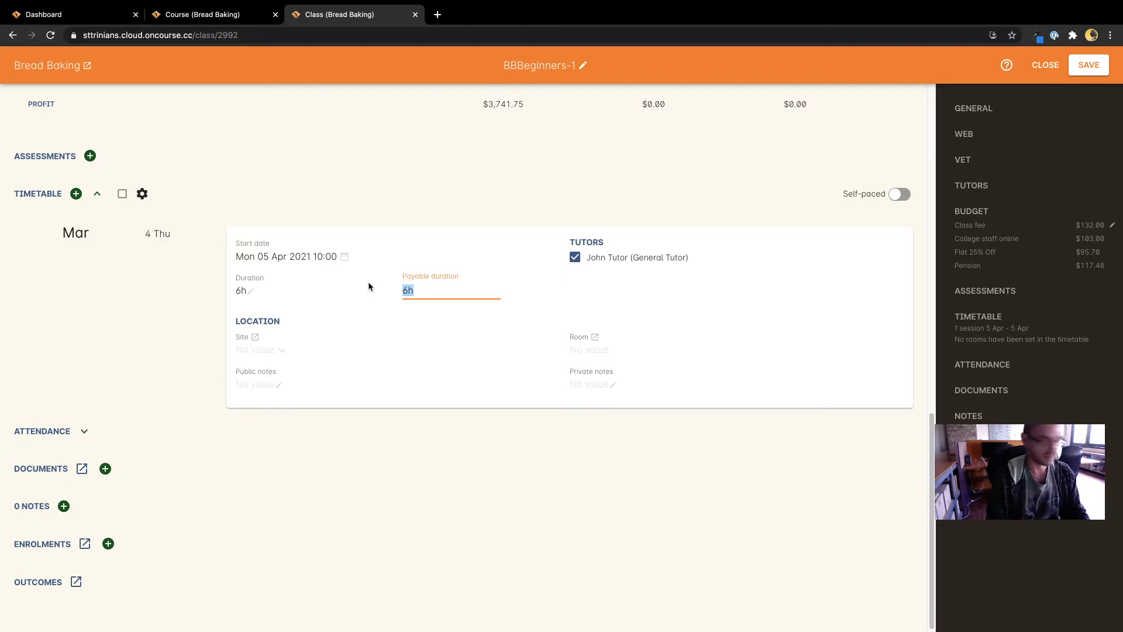
type("5h")
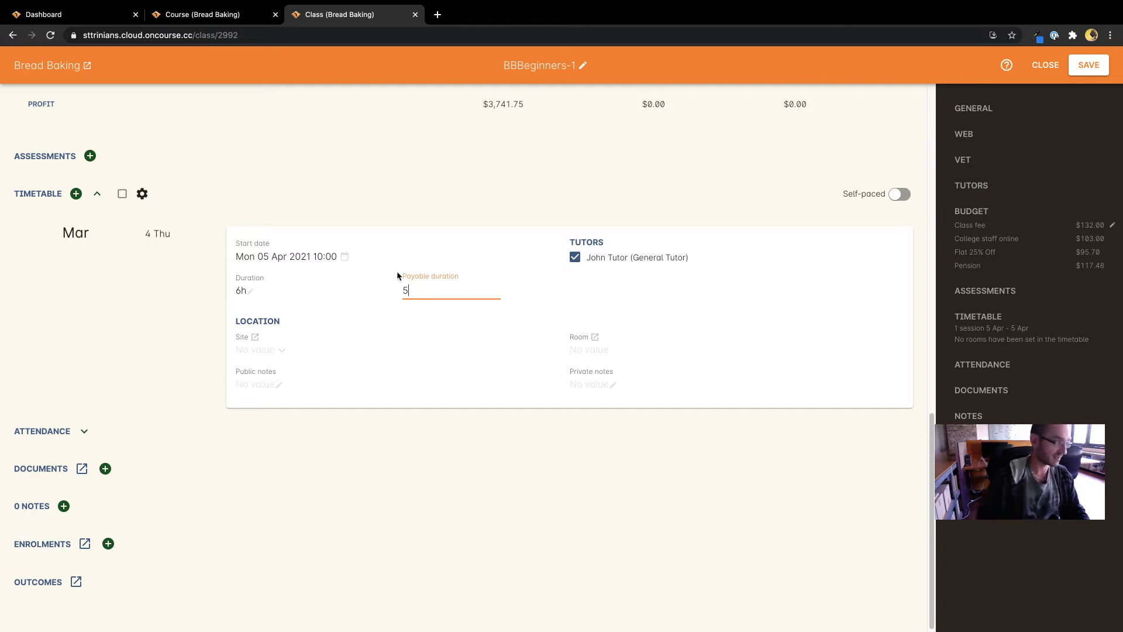
left_click(469, 192)
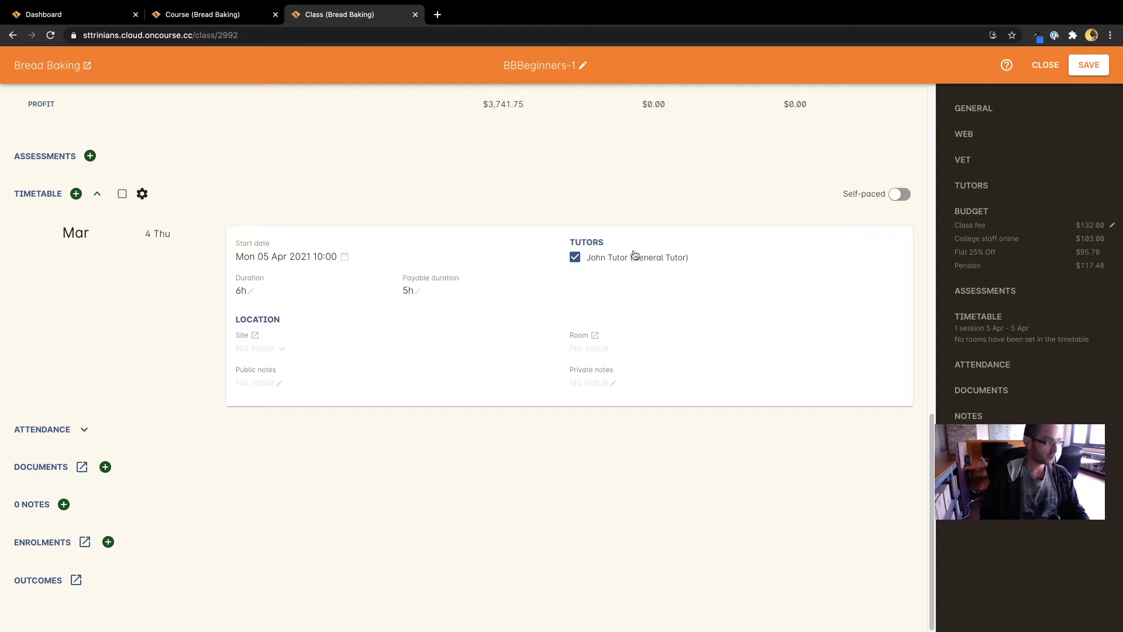
Step: Set the session's location to the site The Lions Club Building and choose Room 1
scroll(407, 218, "up", 1)
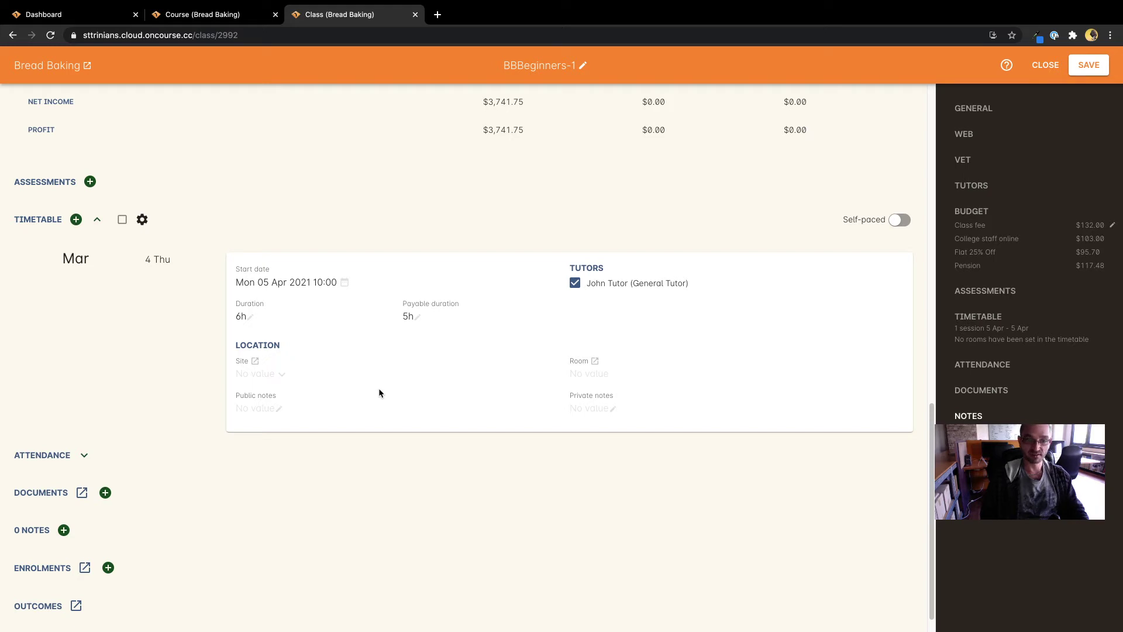
left_click(270, 378)
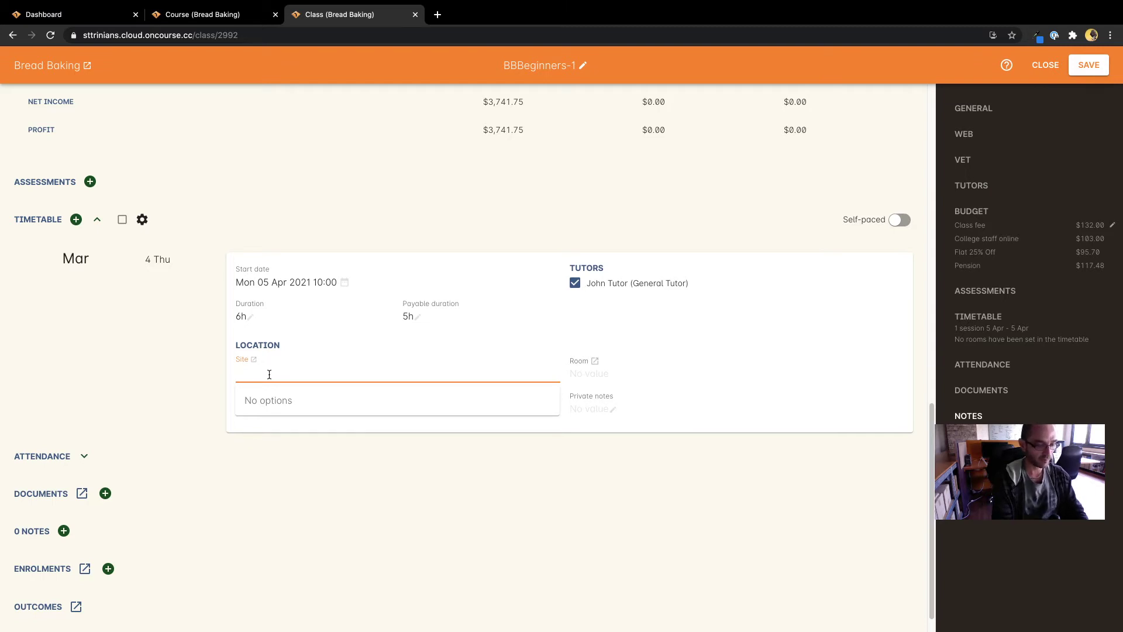
type("The Lion")
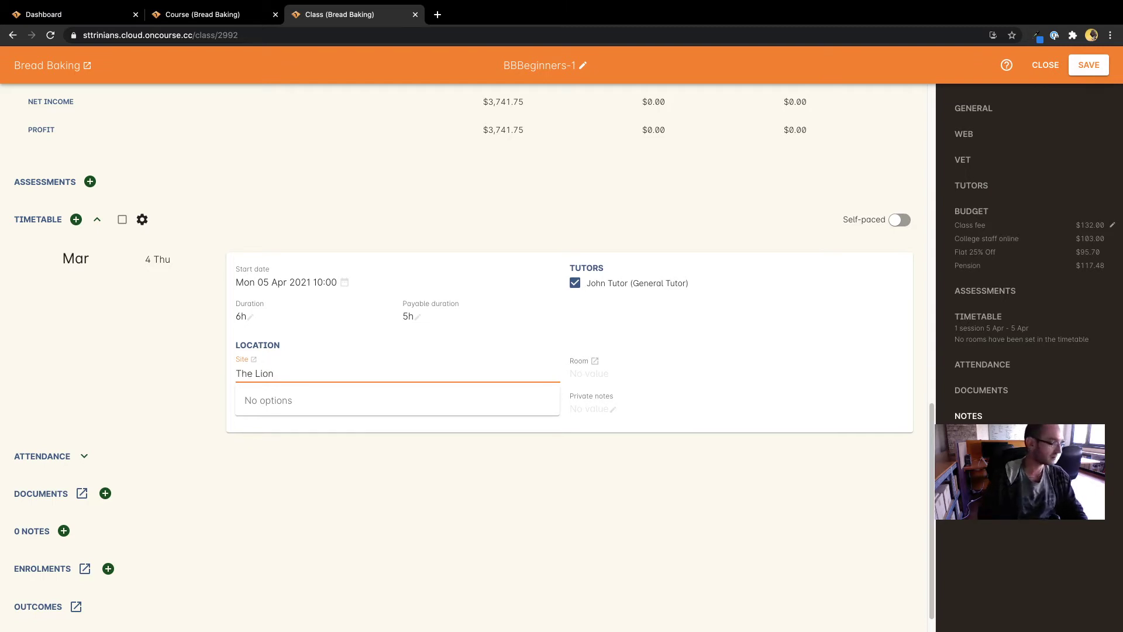
type("s")
left_click(303, 406)
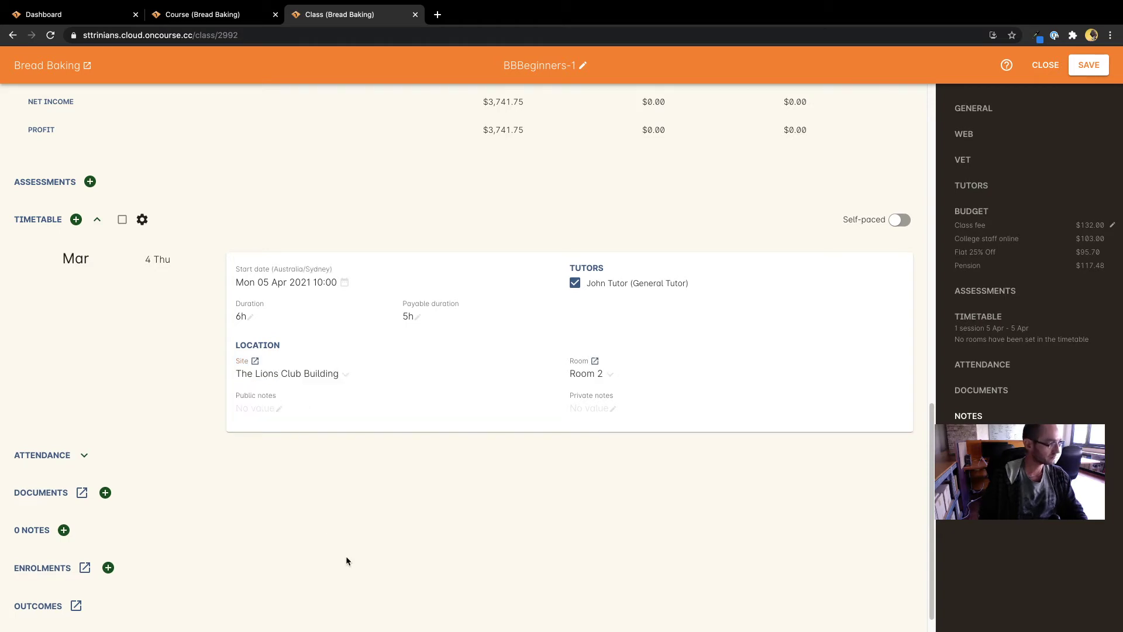
left_click(601, 378)
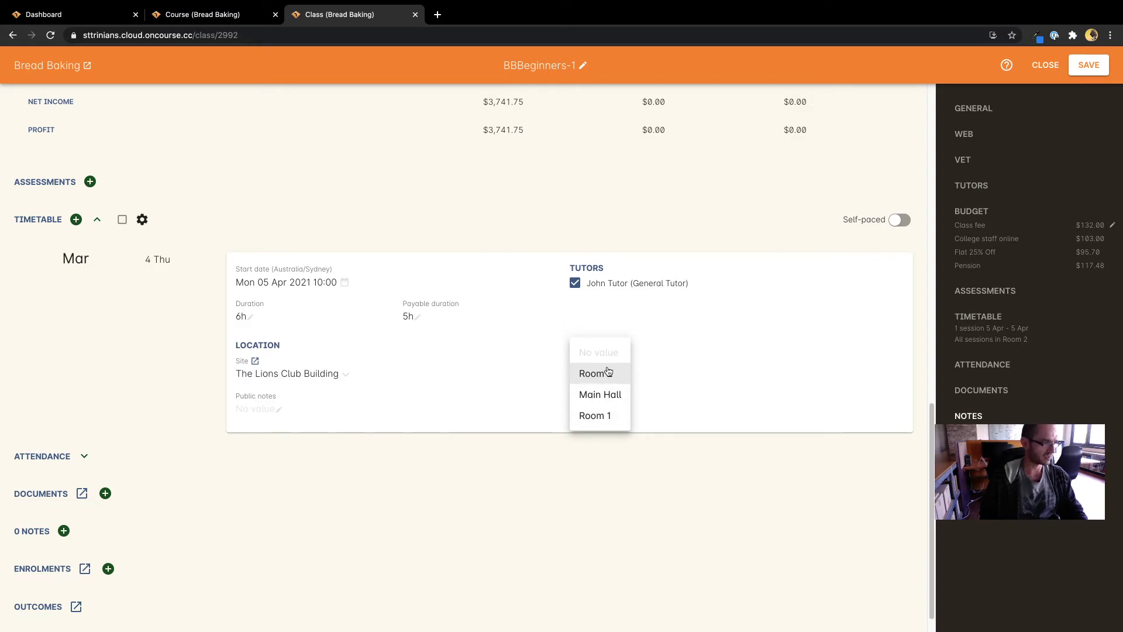
left_click(597, 416)
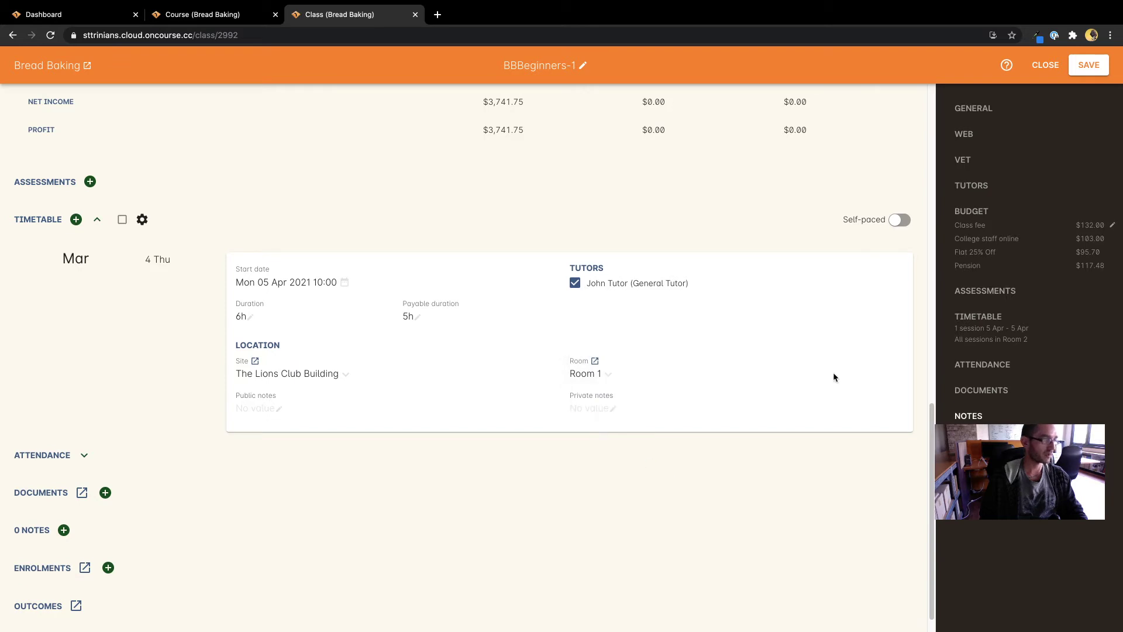
Step: Set the maximum enrolments in the class budget to 50 and check it against the room's capacity
scroll(508, 230, "up", 2)
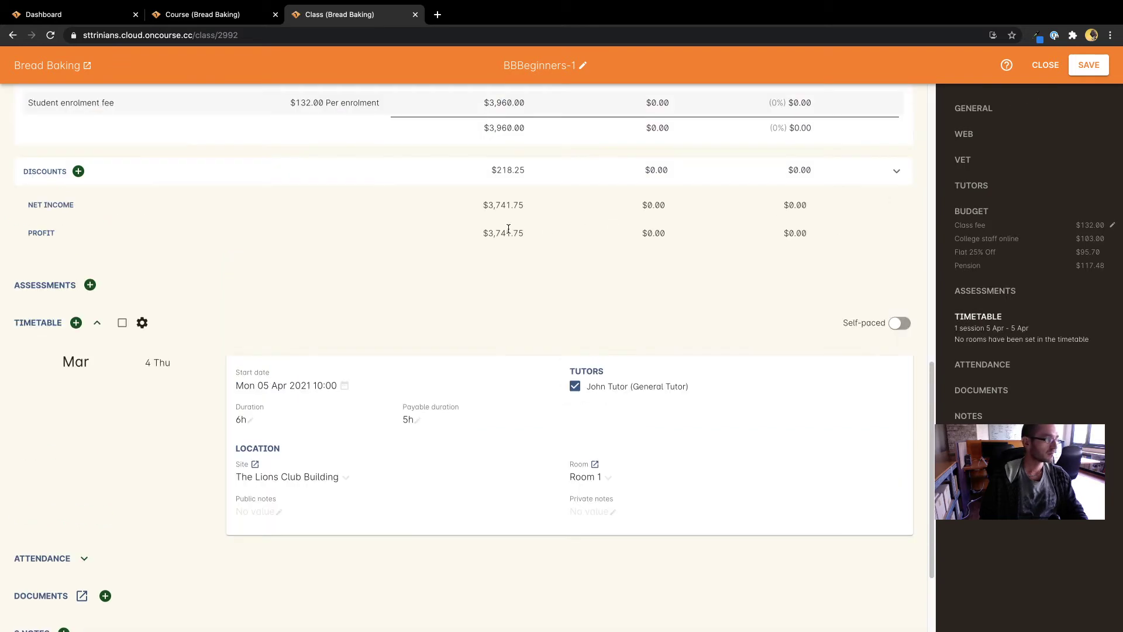
scroll(585, 305, "up", 2)
scroll(584, 311, "down", 4)
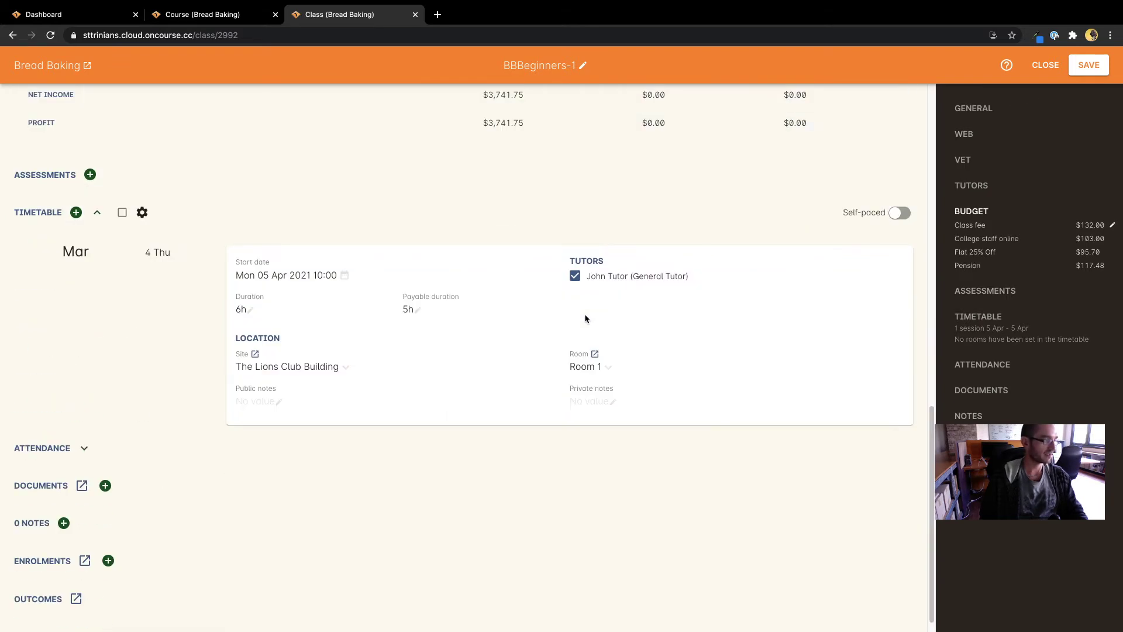
scroll(554, 479, "up", 8)
left_click(514, 305)
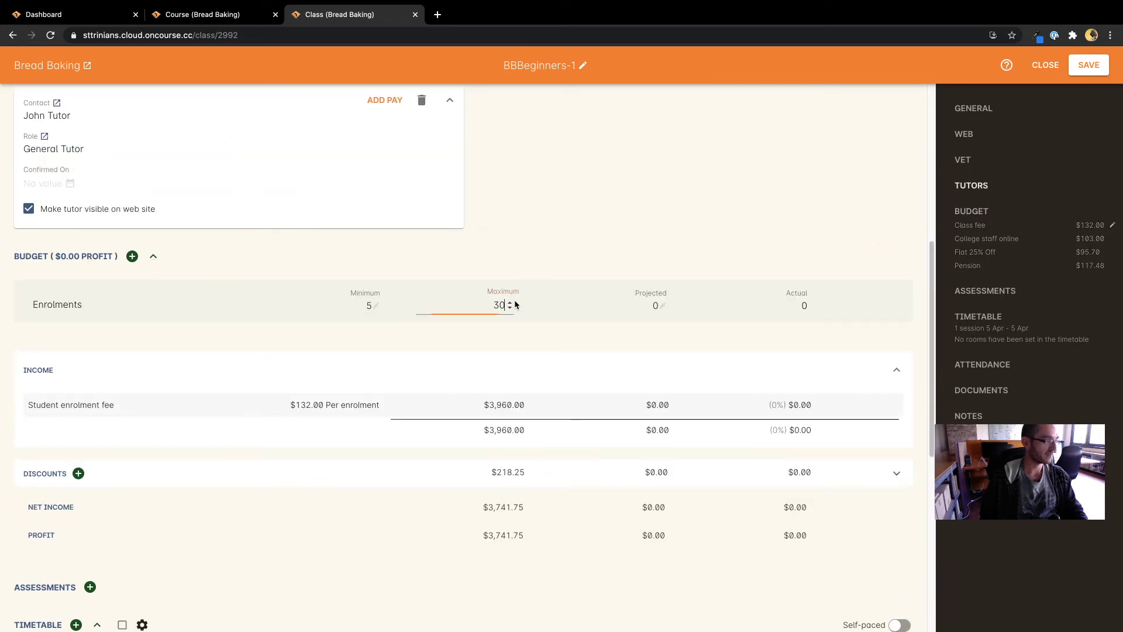
key("super+a")
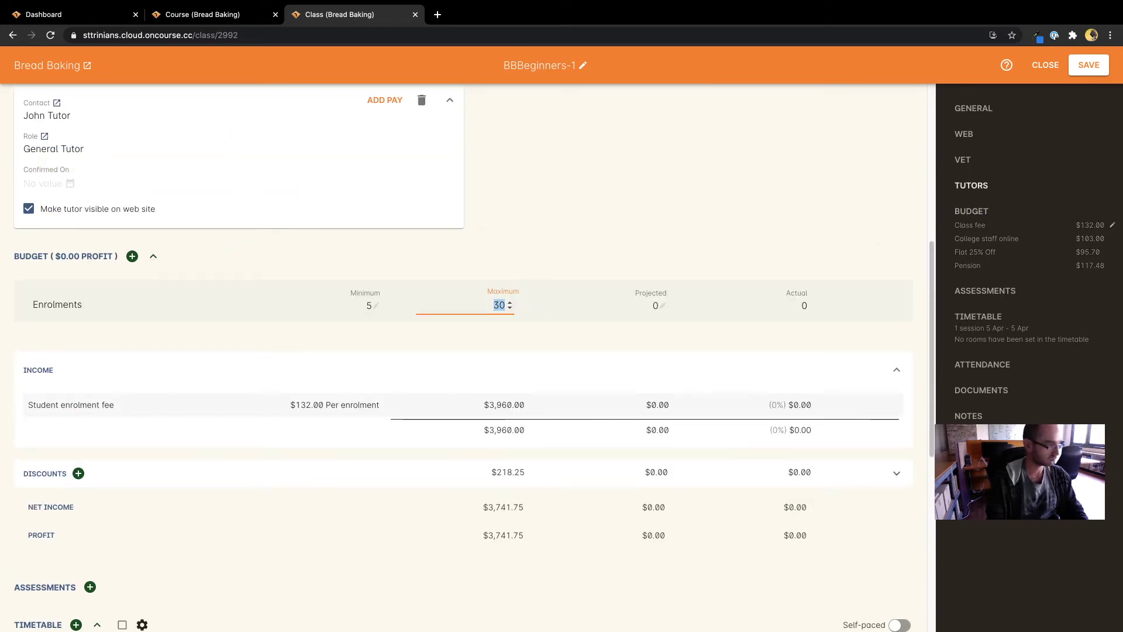
type("50")
scroll(550, 246, "down", 4)
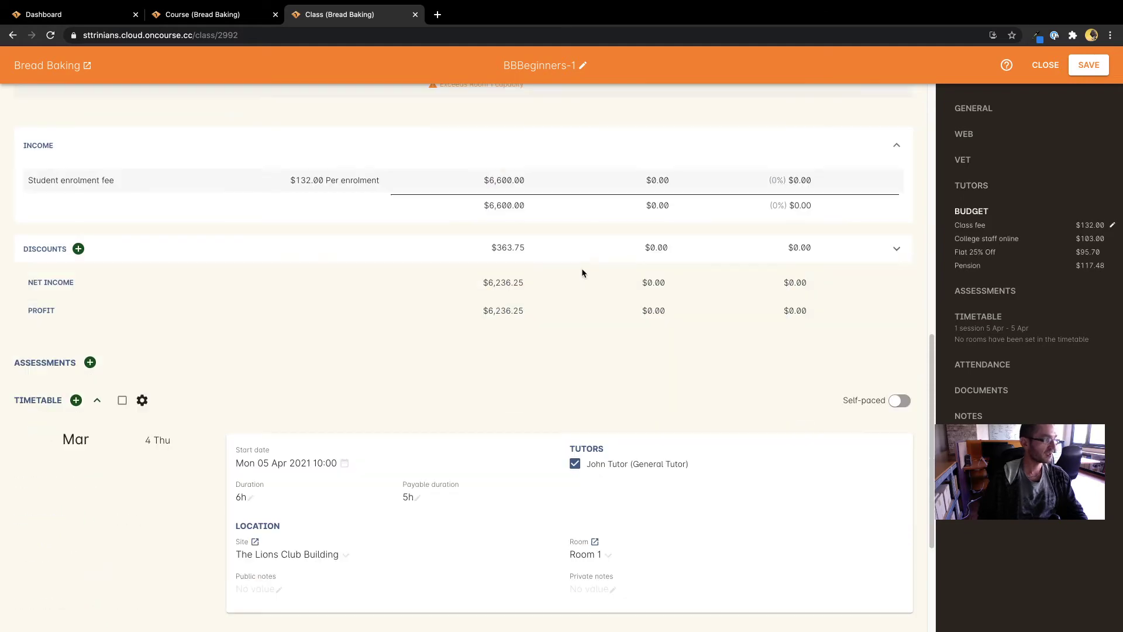
scroll(581, 273, "up", 3)
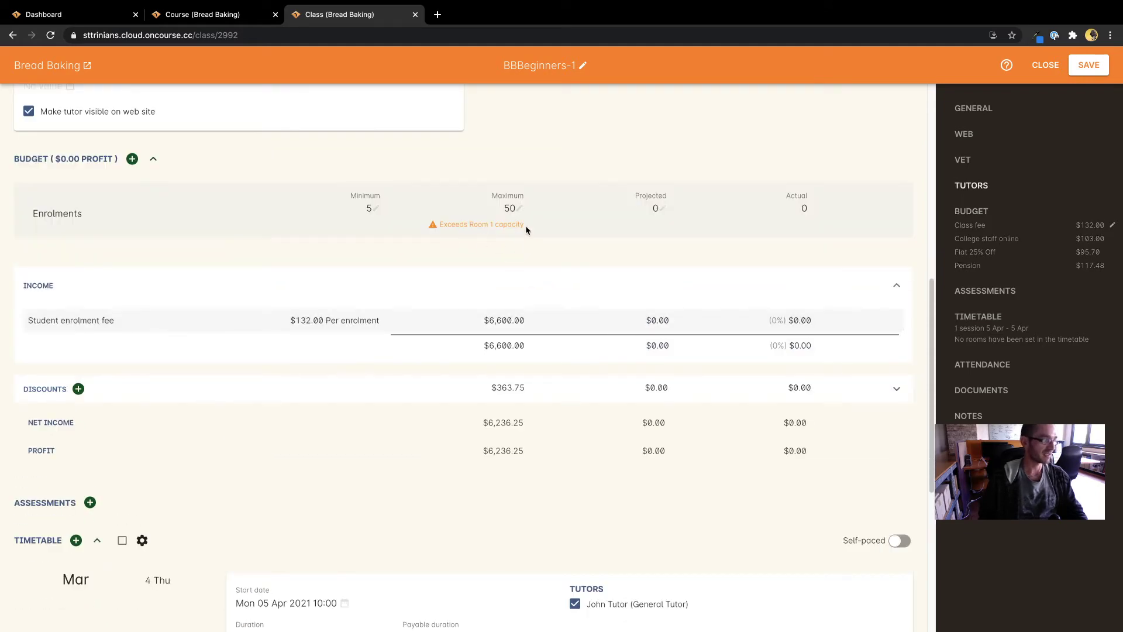
scroll(526, 226, "down", 2)
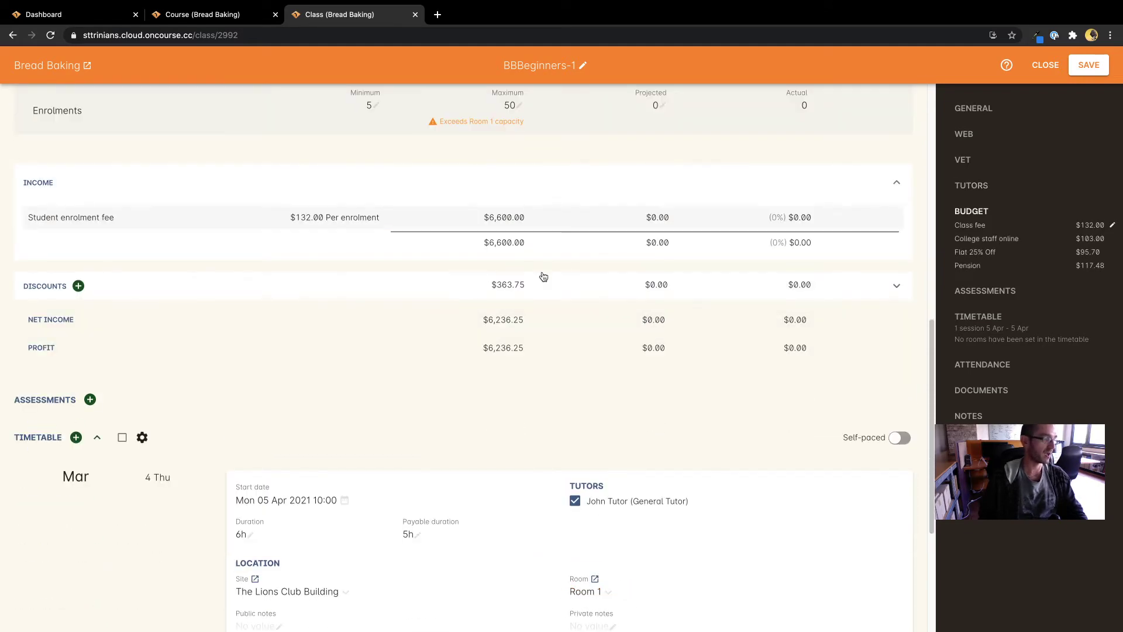
scroll(544, 277, "up", 5)
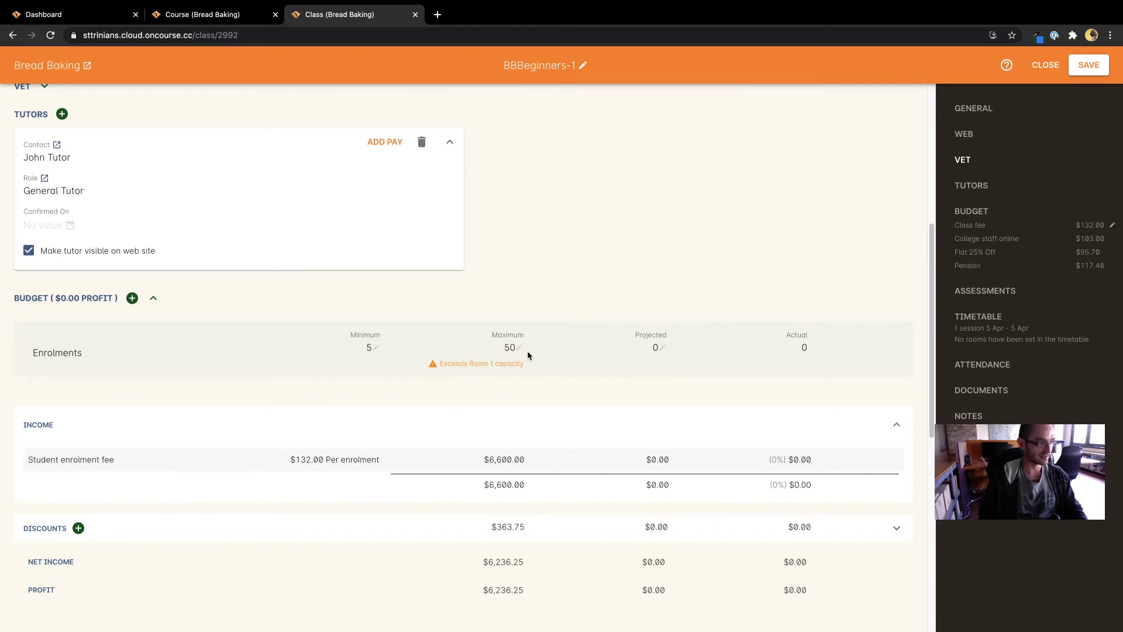
Step: Set the maximum enrolments in the class budget back to 30
left_click(518, 348)
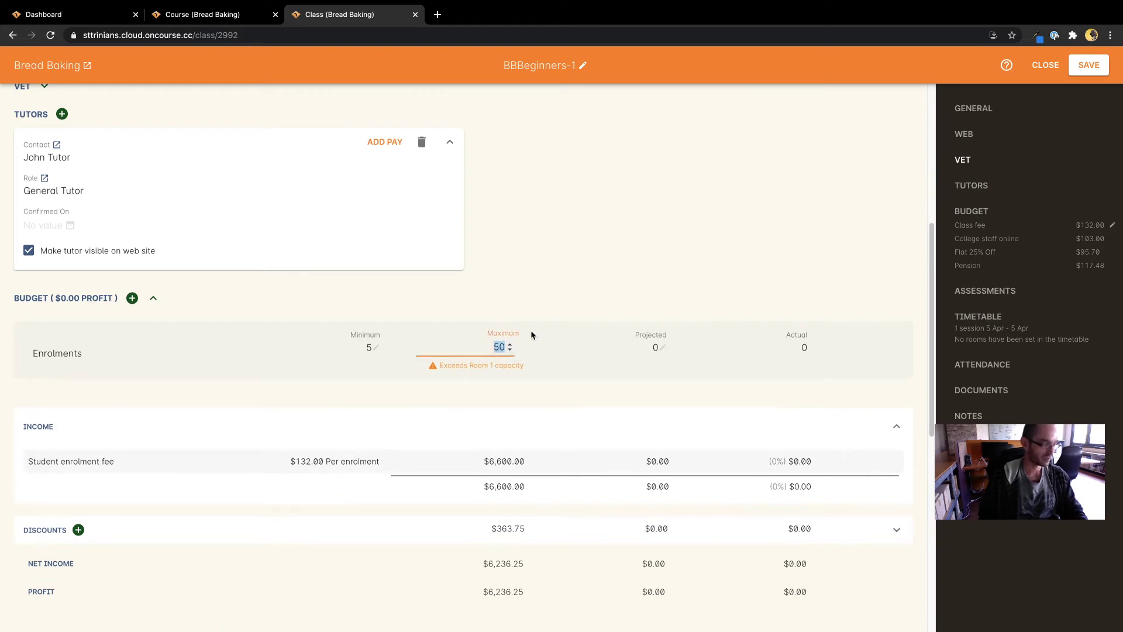
type("30")
left_click(519, 270)
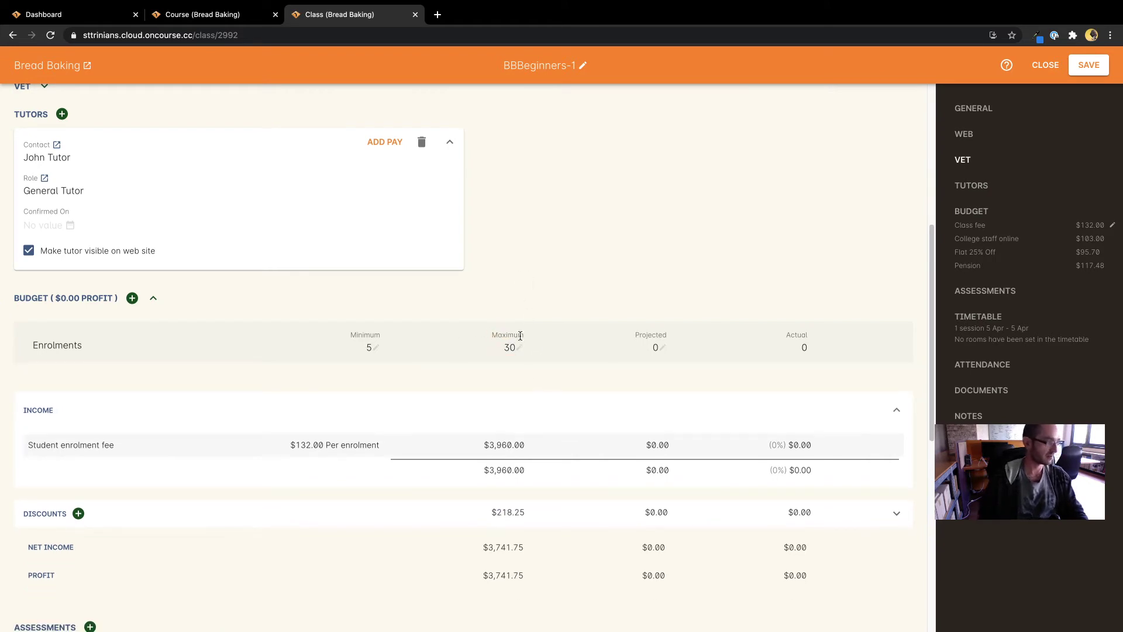
Step: Review the timetable session's details and save the class
scroll(564, 340, "down", 7)
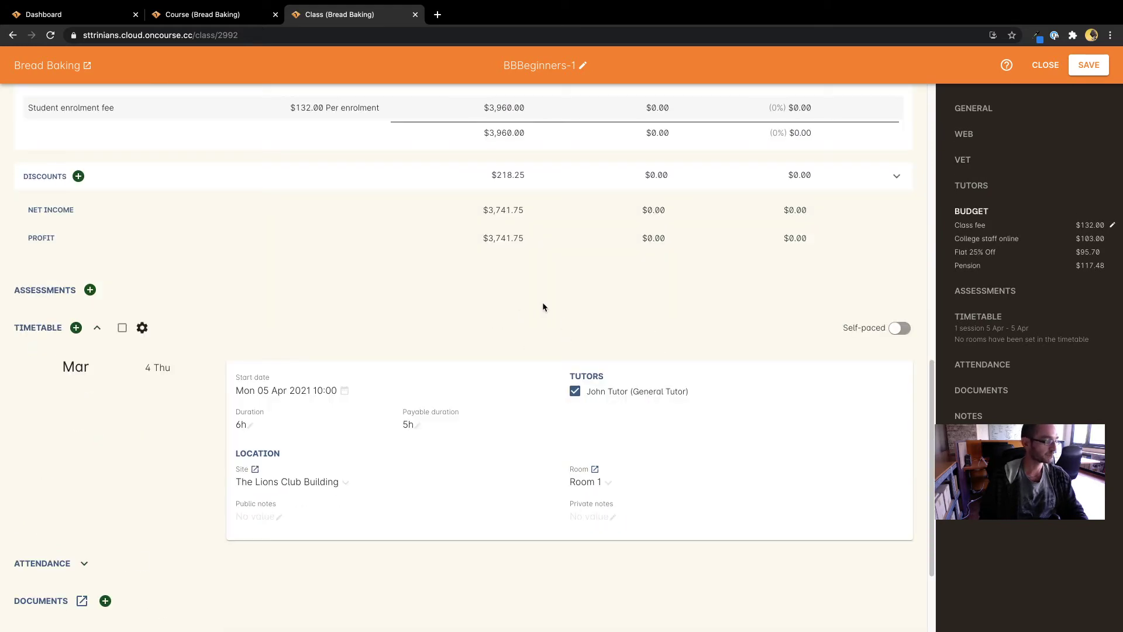
scroll(519, 308, "down", 3)
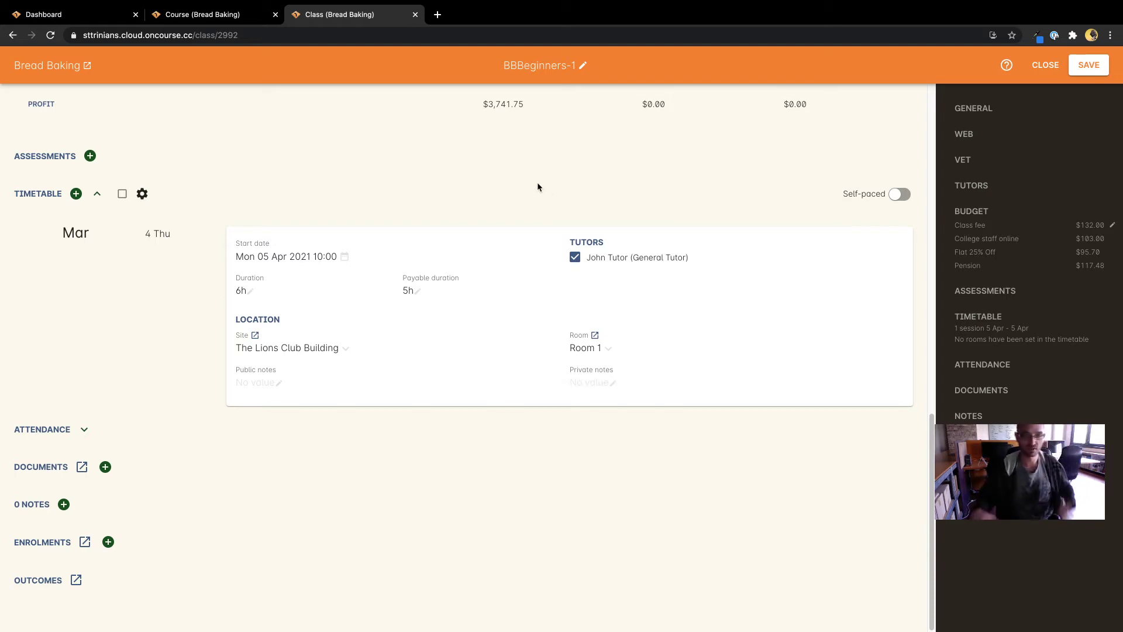
left_click(1079, 76)
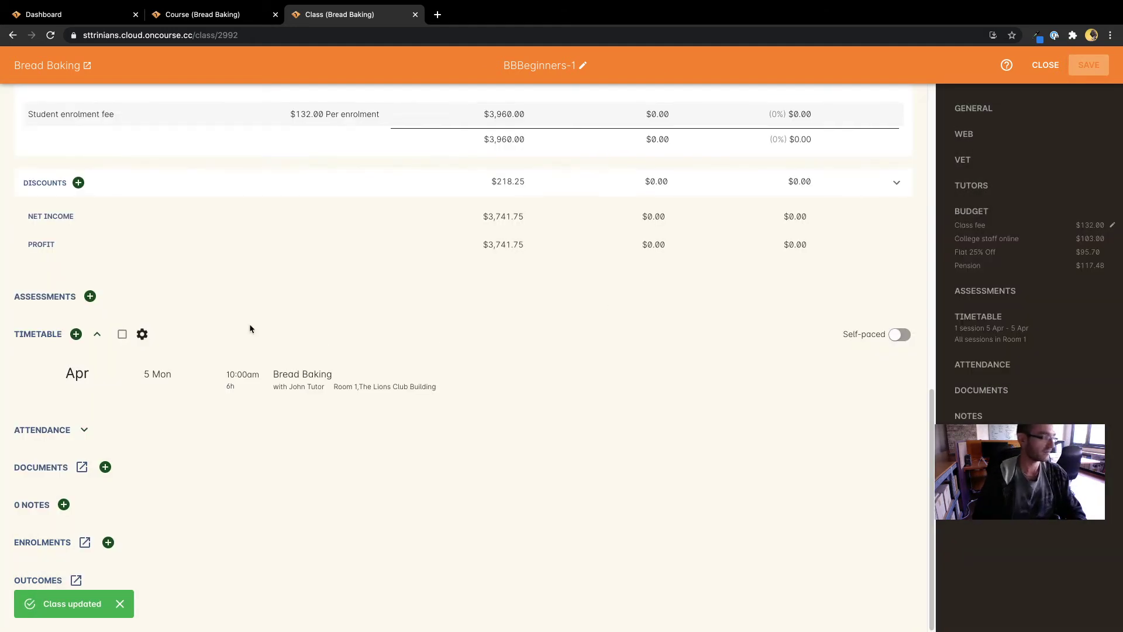
Step: Repeat the 5 Apr Bread Baking session 4 times, every day excluding weekends
mouse_move(418, 388)
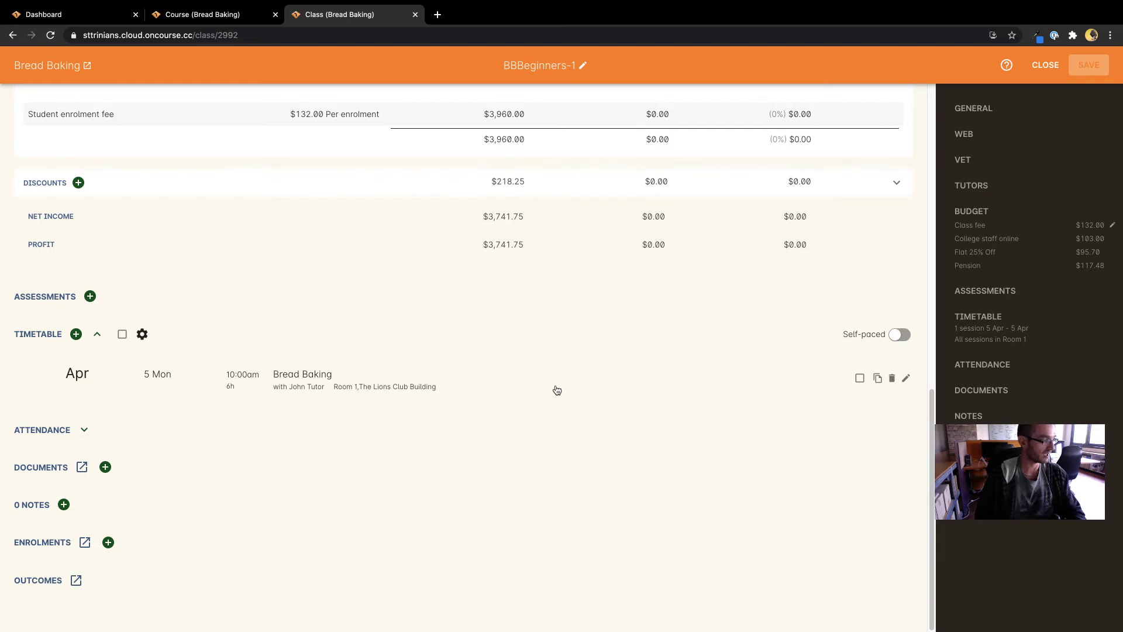
left_click(878, 380)
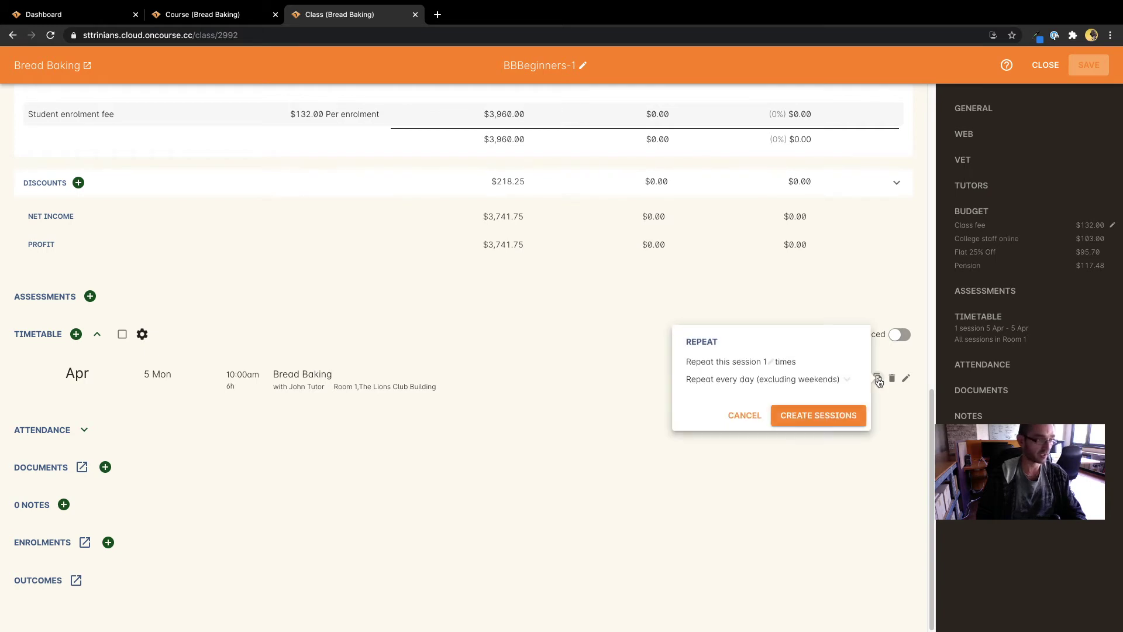
left_click(769, 363)
type("4")
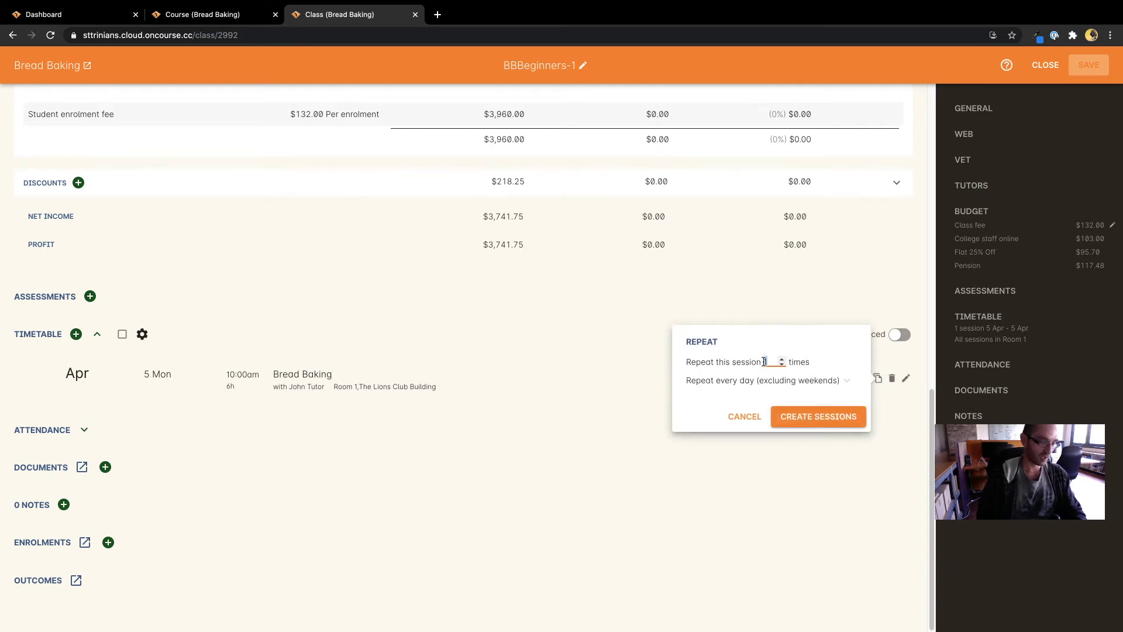
left_click(813, 364)
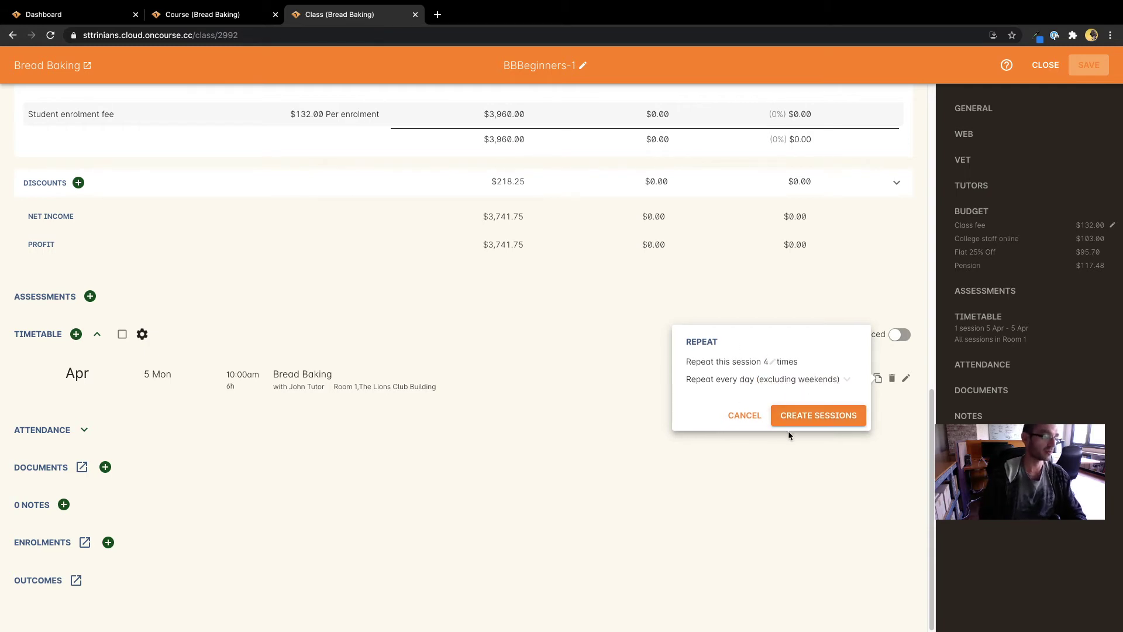
left_click(818, 418)
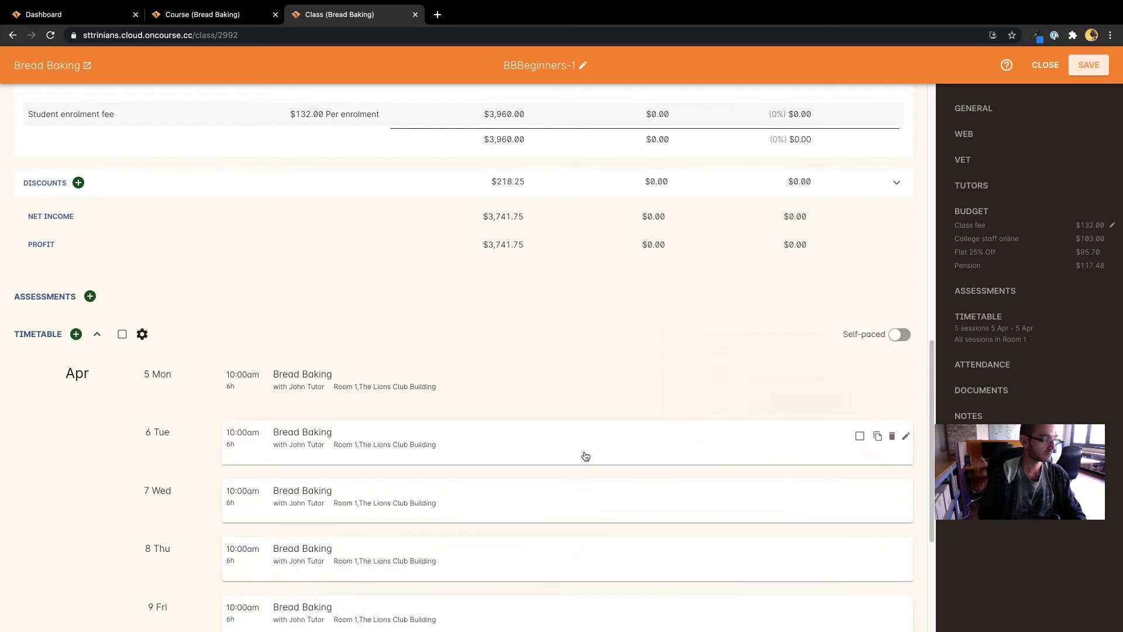
Step: Review the repeated sessions, open the details of the 6 Tue session, and save the class
scroll(269, 241, "down", 1)
scroll(266, 241, "down", 2)
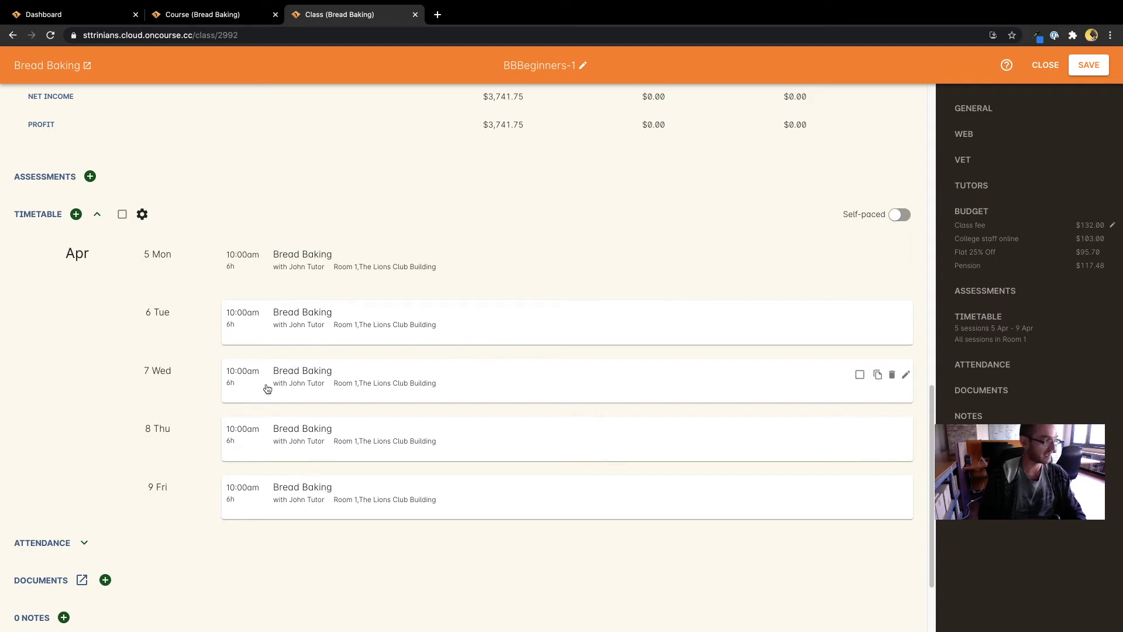
left_click(541, 330)
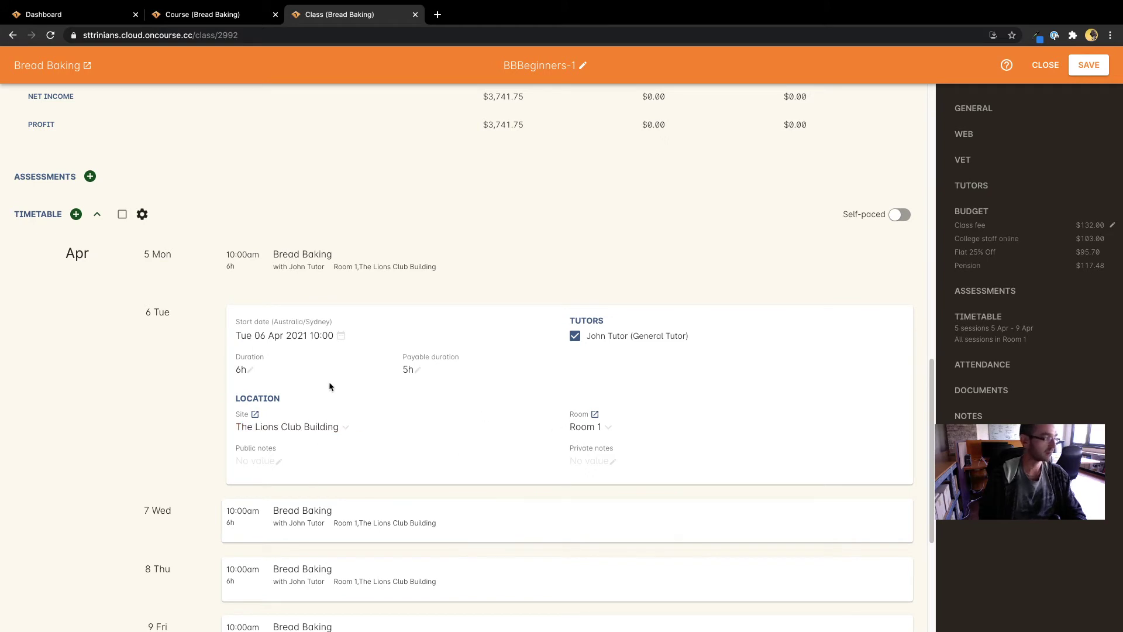
scroll(139, 389, "down", 4)
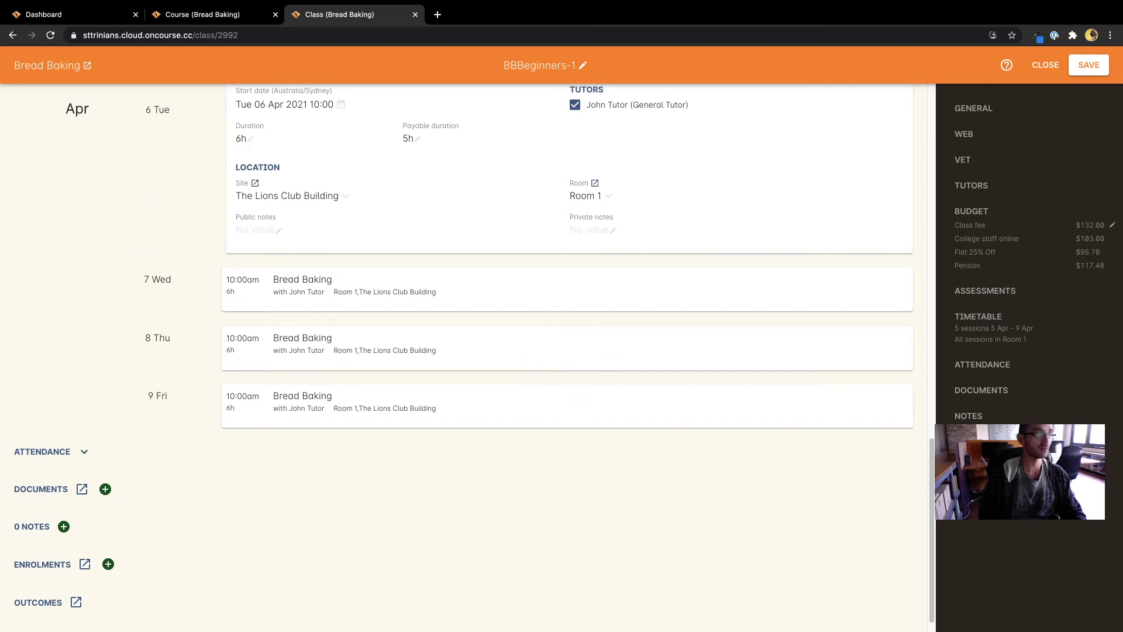
left_click(1089, 65)
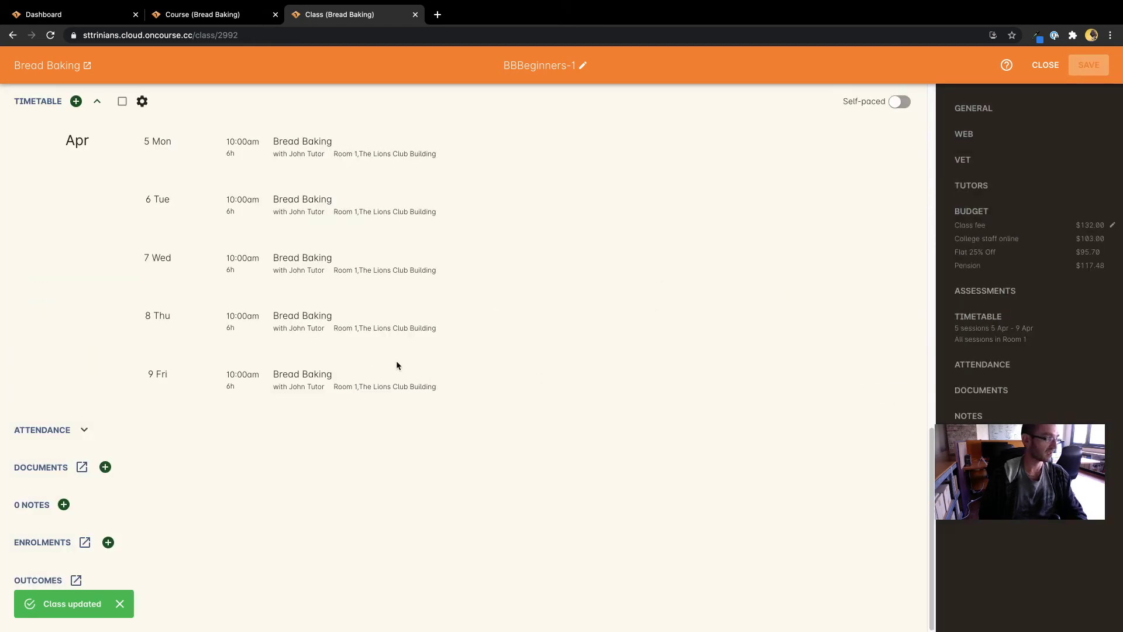
Step: Start a bulk change of all five timetable sessions, setting the location's site to The Lions Club Building
scroll(397, 365, "up", 4)
scroll(397, 365, "down", 4)
scroll(397, 367, "up", 2)
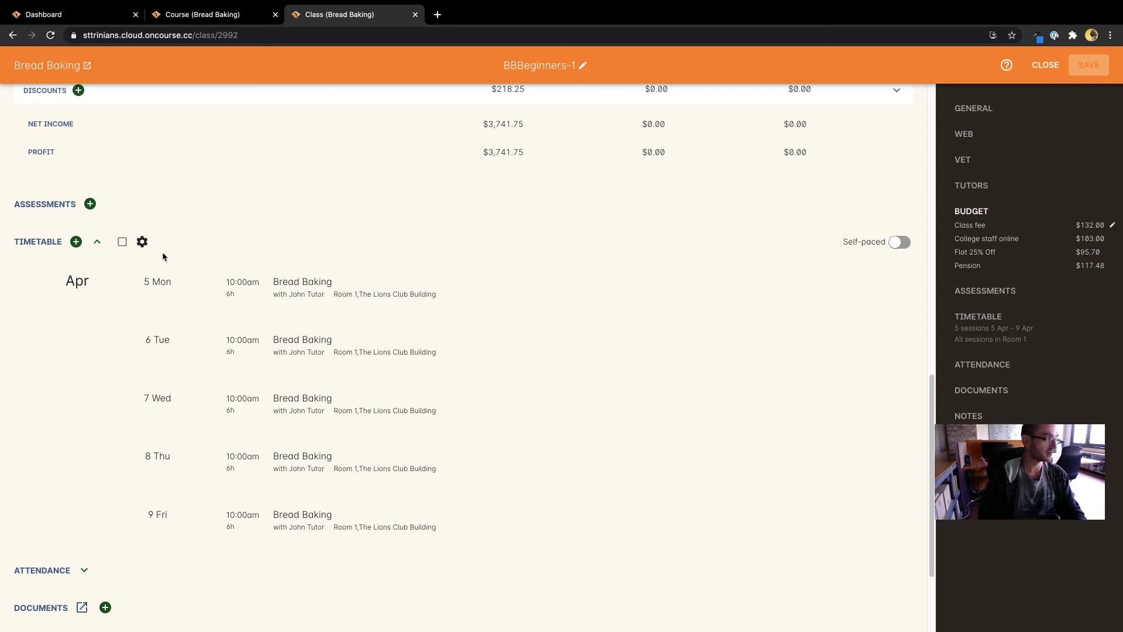
left_click(122, 242)
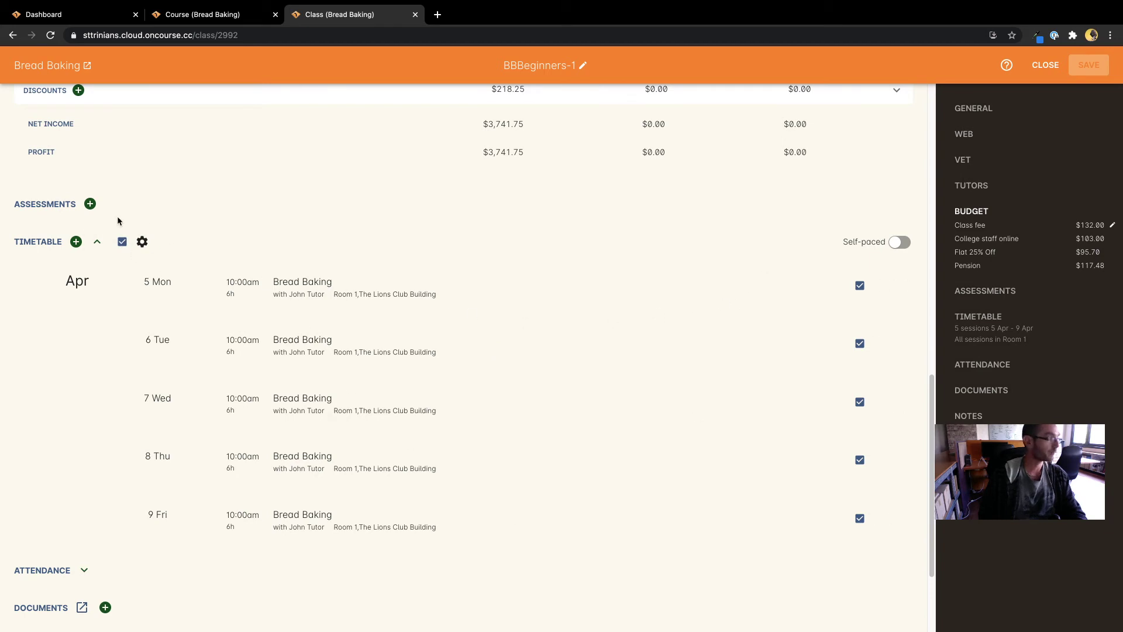
left_click(142, 244)
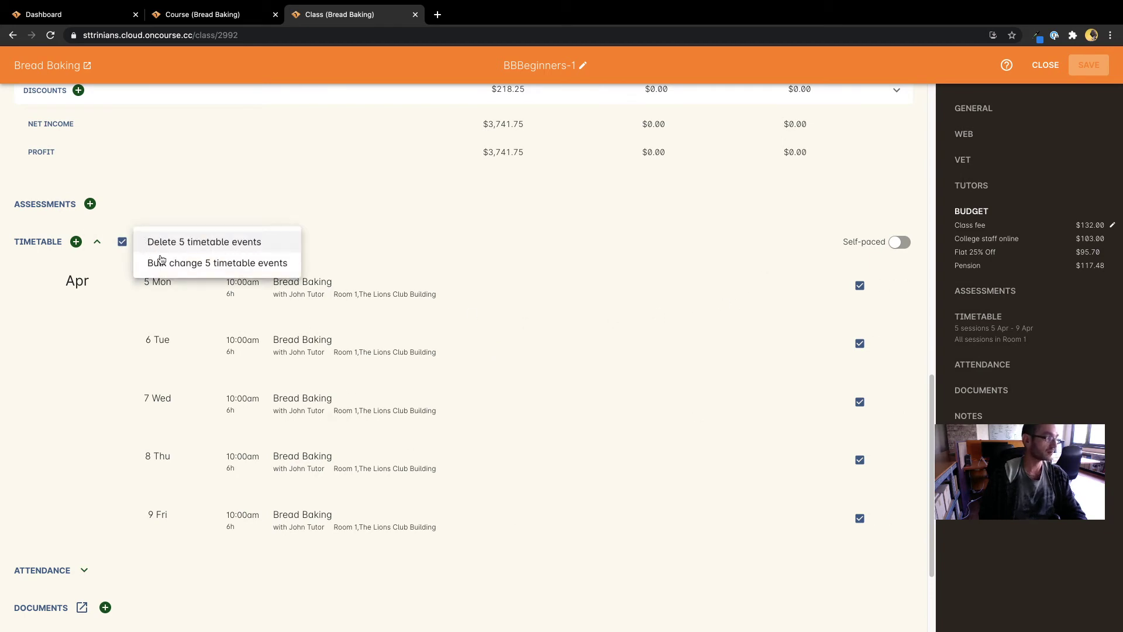
left_click(222, 266)
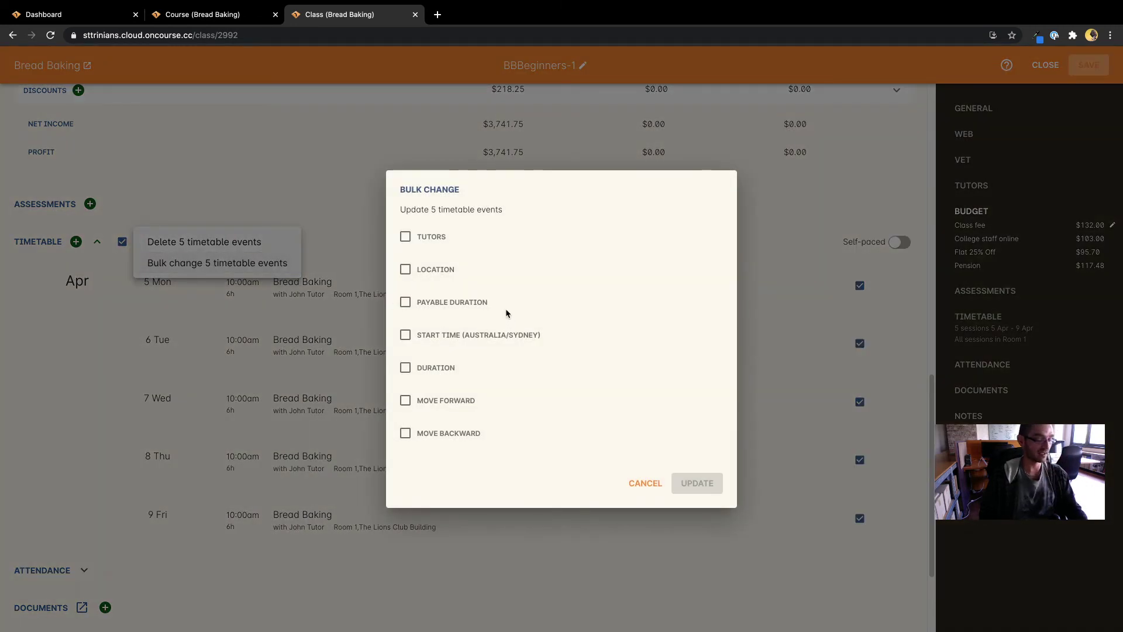
left_click(406, 269)
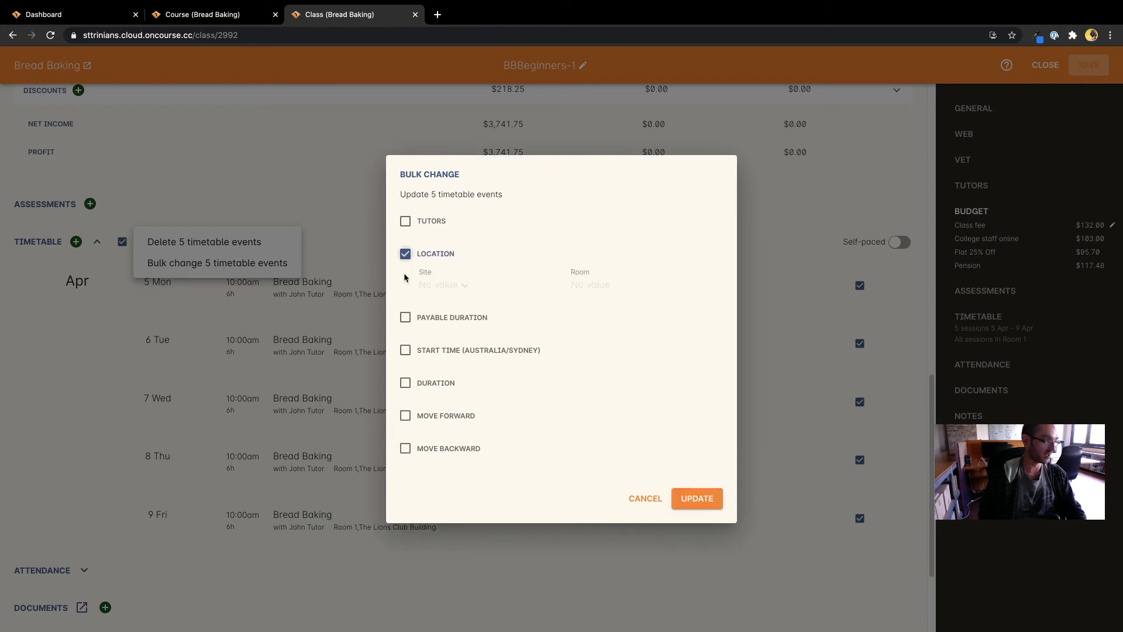
left_click(452, 285)
type("The Lions")
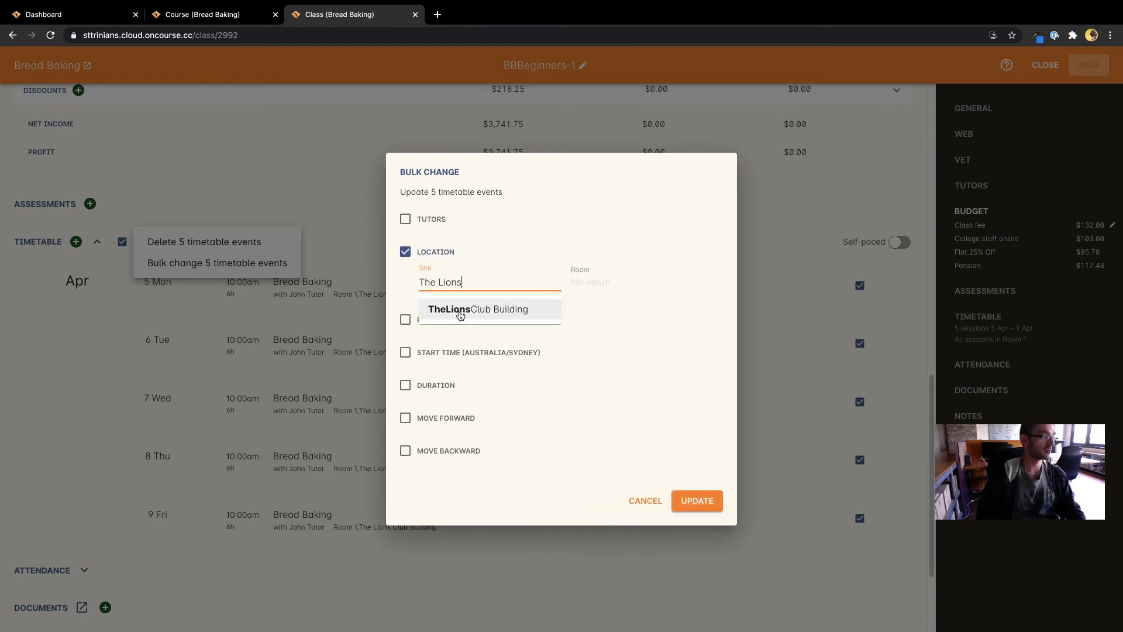
left_click(458, 310)
Step: Choose Room 2 for the location and apply the bulk change to the sessions
left_click(587, 289)
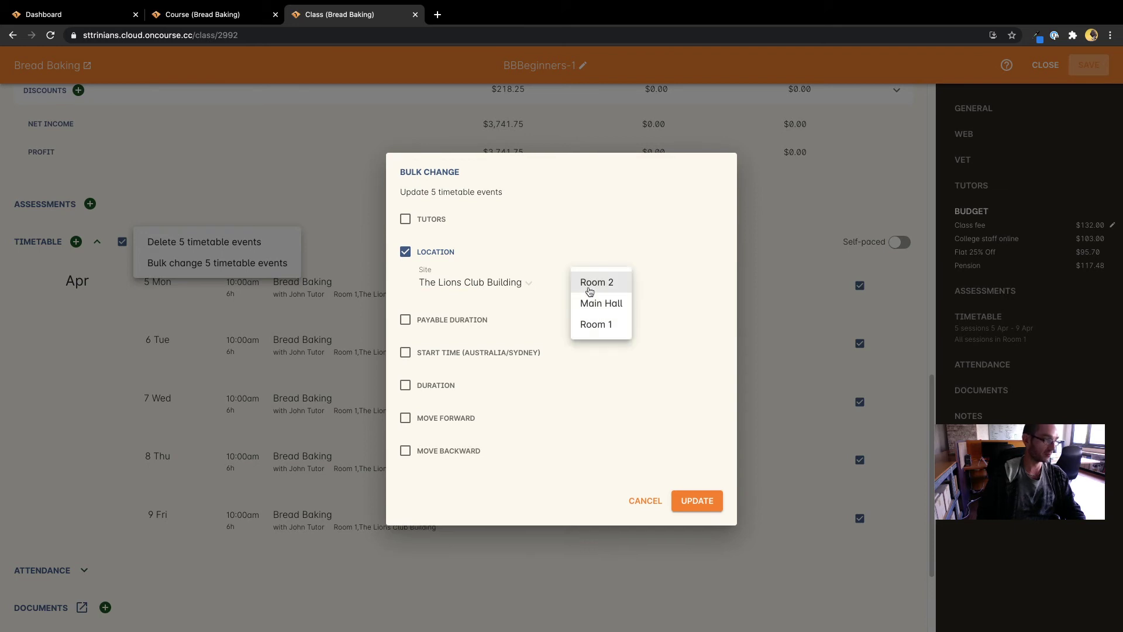
left_click(592, 328)
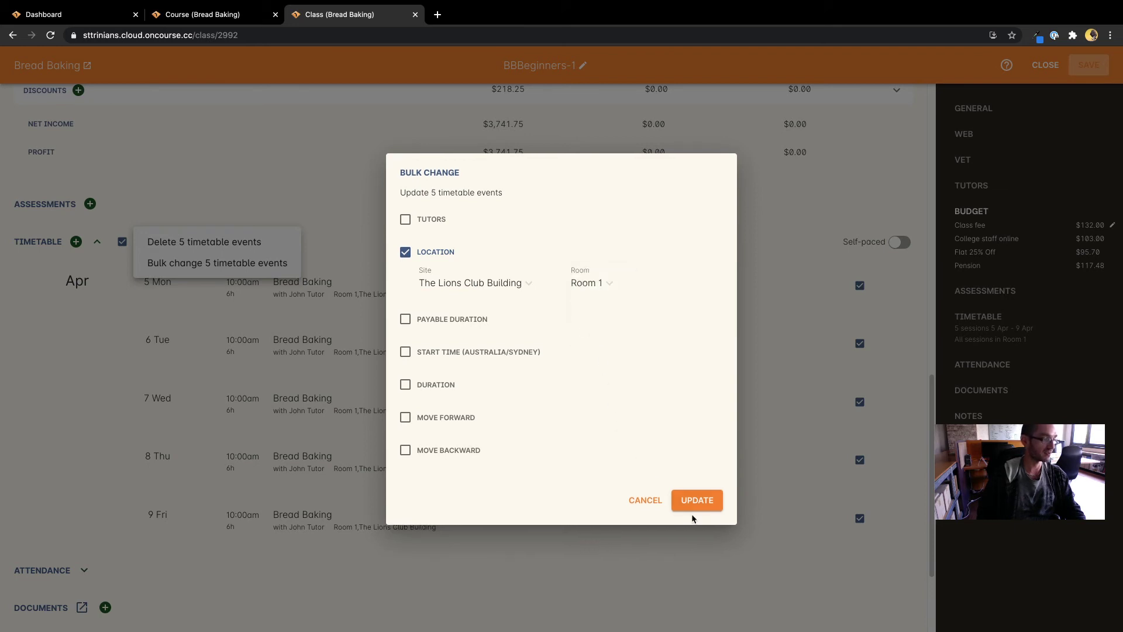
left_click(591, 288)
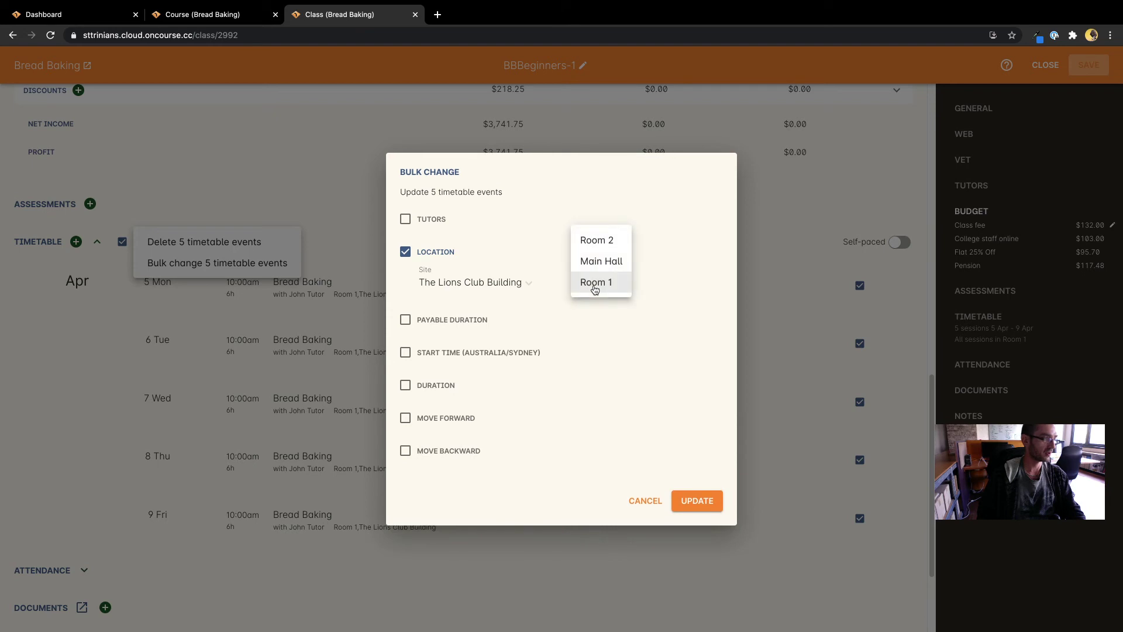
left_click(605, 243)
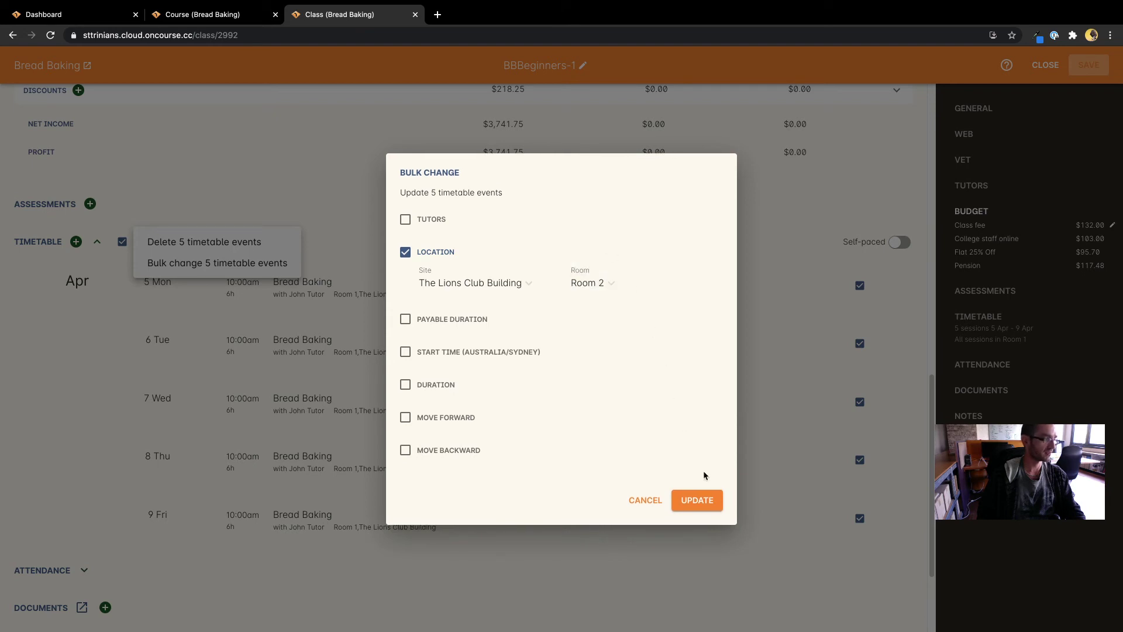
left_click(700, 502)
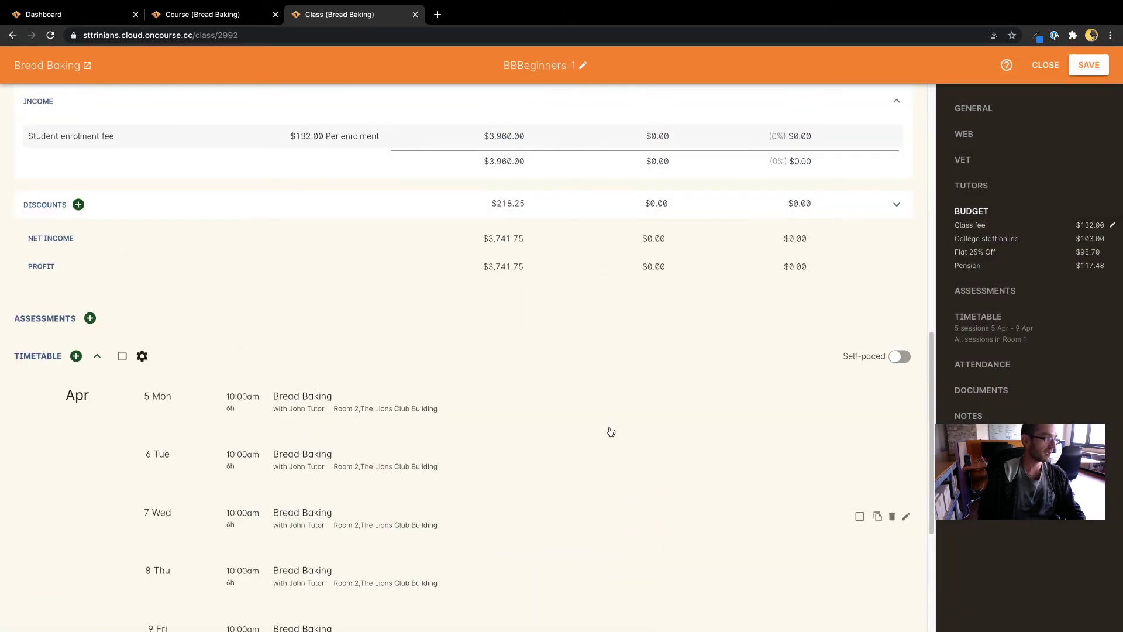
Step: Delete all five Bread Baking sessions from the timetable
scroll(428, 391, "down", 3)
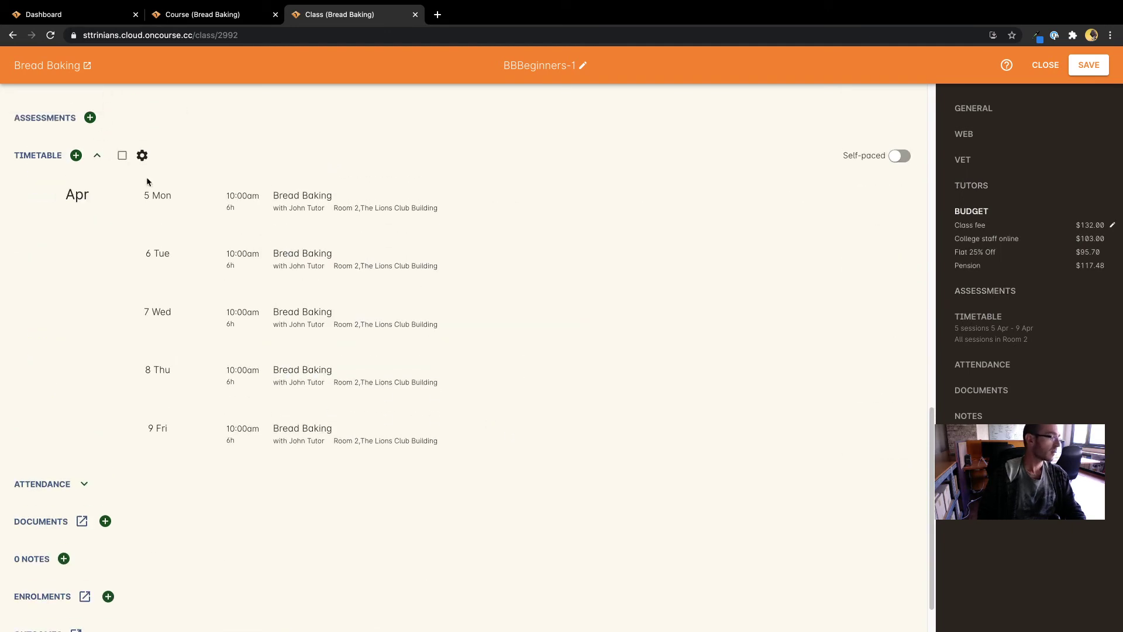
left_click(124, 157)
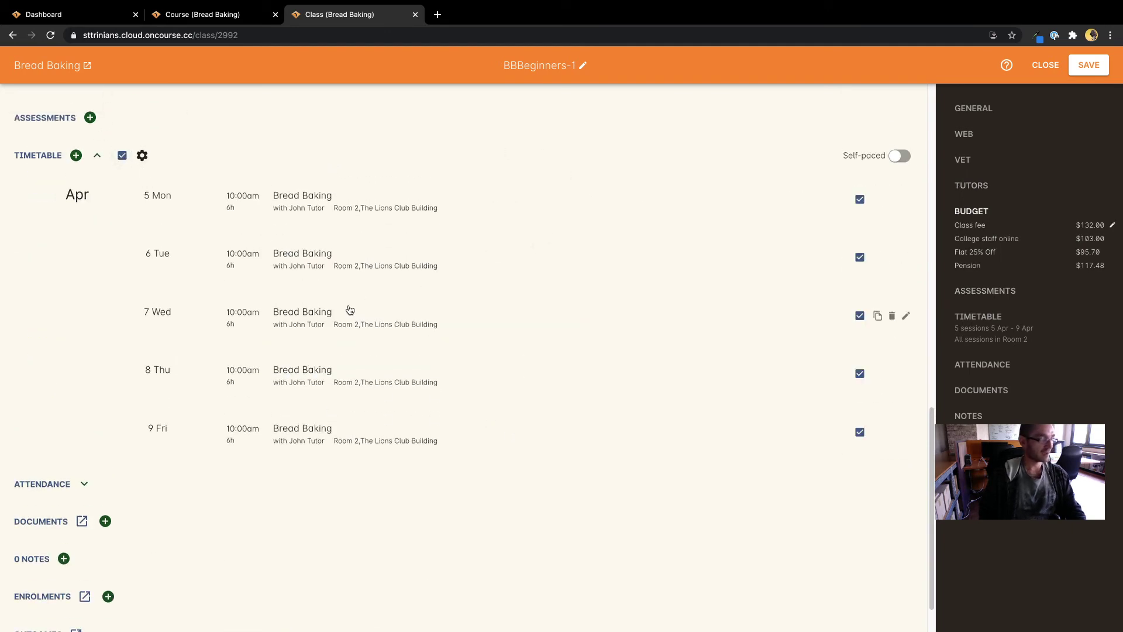
left_click(143, 156)
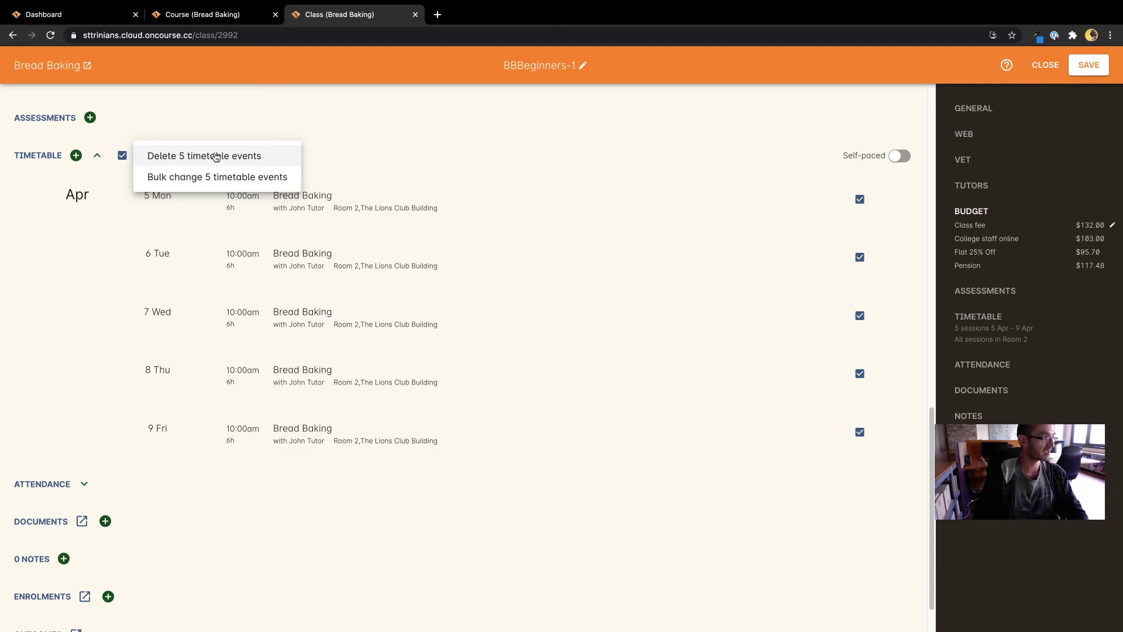
left_click(215, 156)
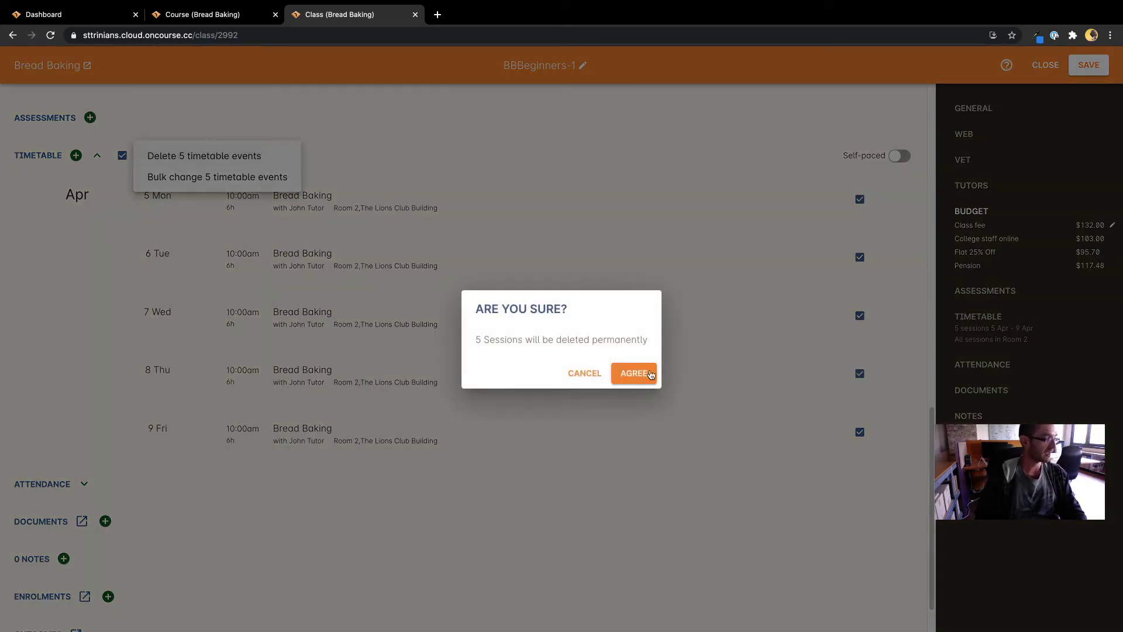
left_click(638, 373)
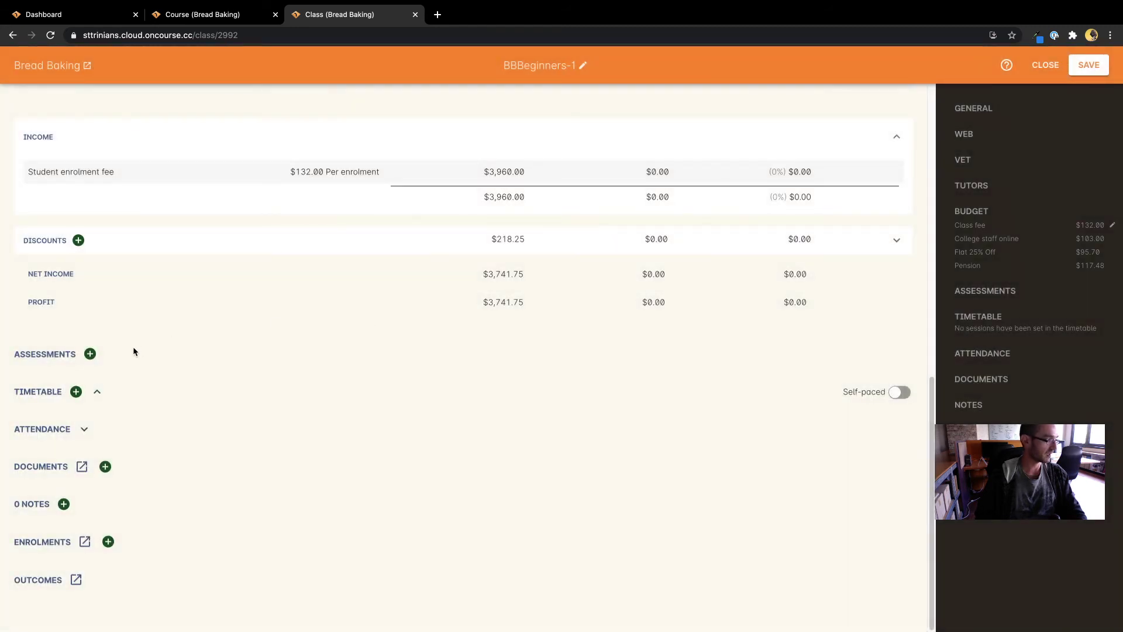
Step: Add a new timetable session starting on Wed 07 Apr 2021 at 10:00
left_click(76, 391)
scroll(245, 284, "down", 2)
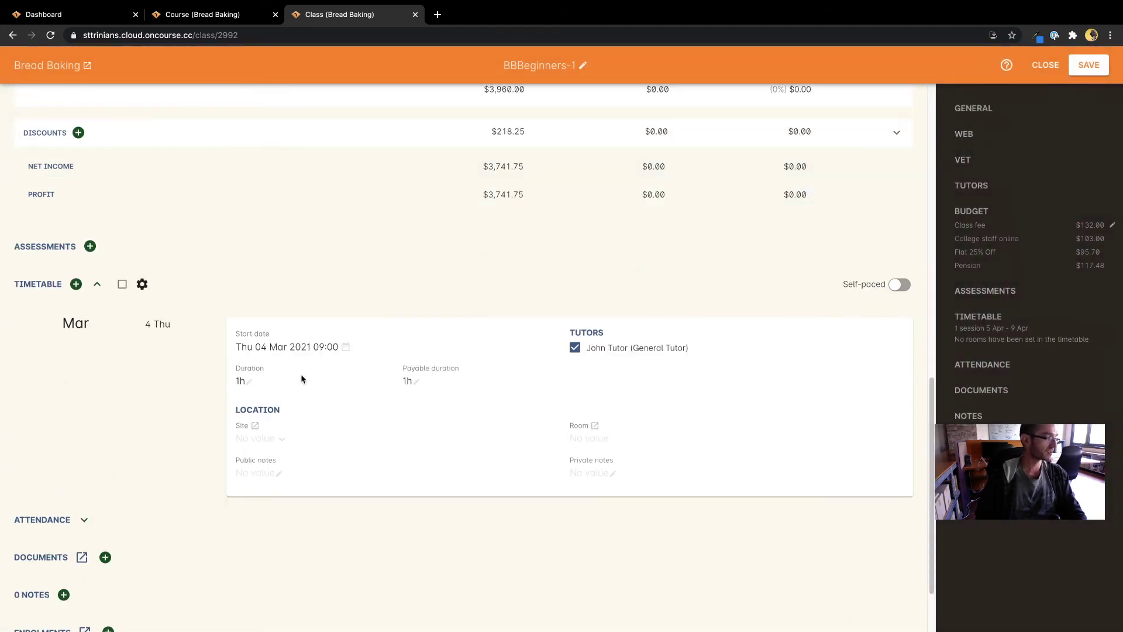
left_click(254, 350)
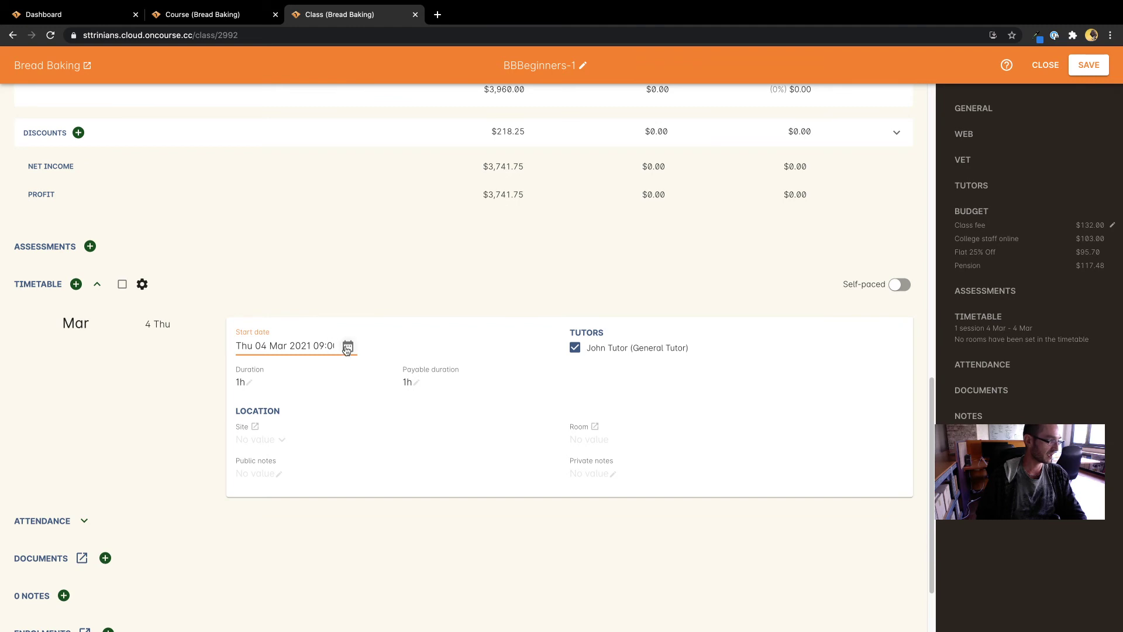
left_click(348, 346)
left_click(644, 296)
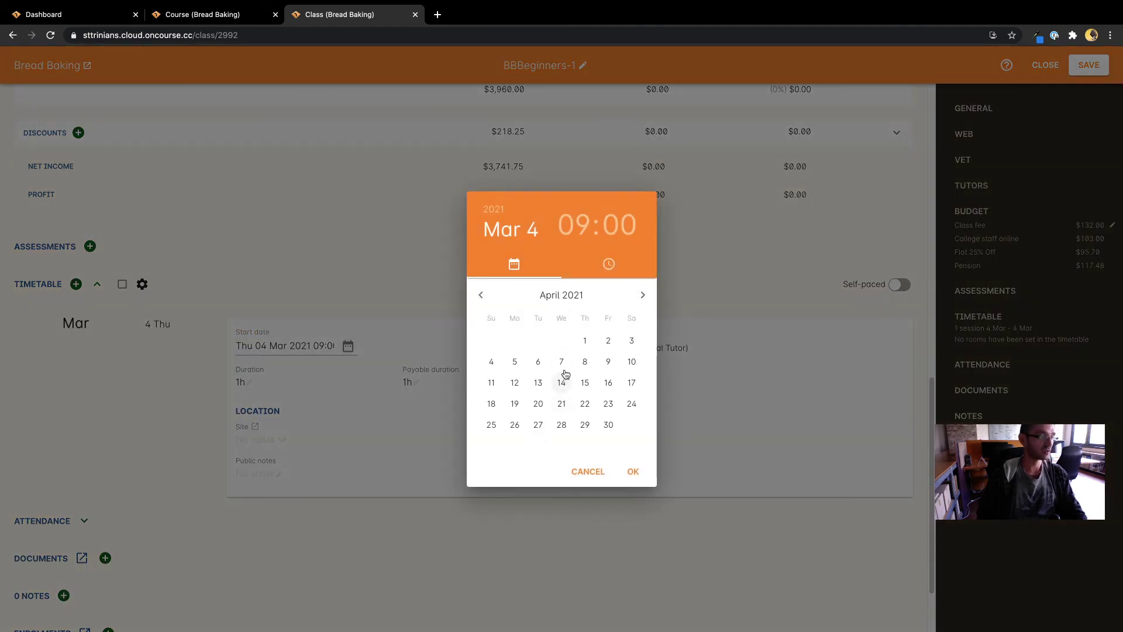
left_click(562, 362)
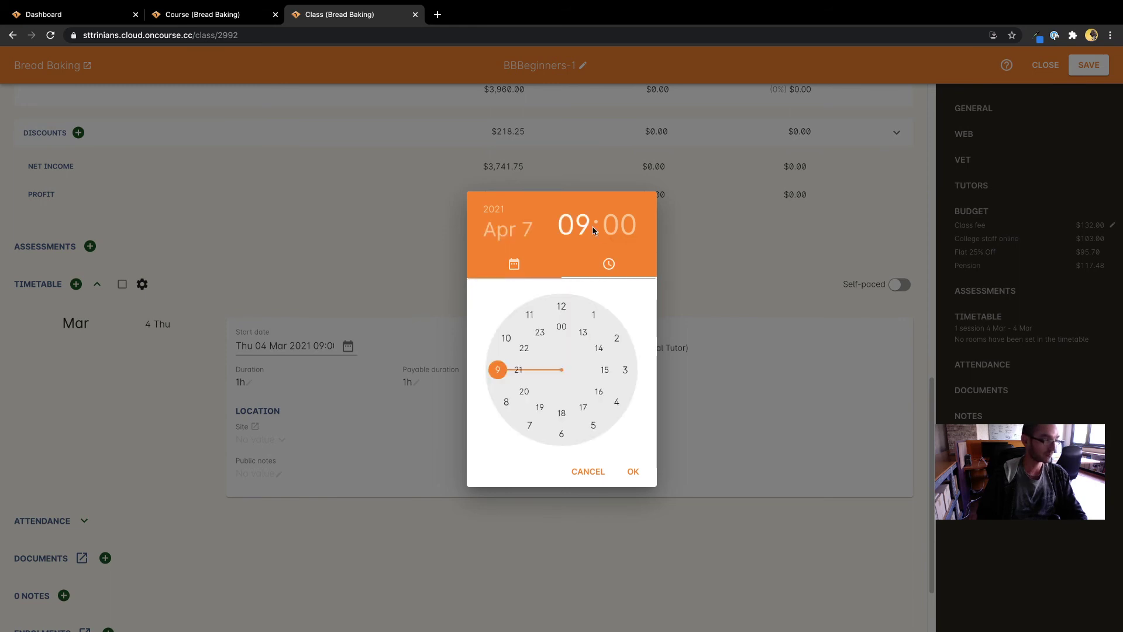
left_click(507, 338)
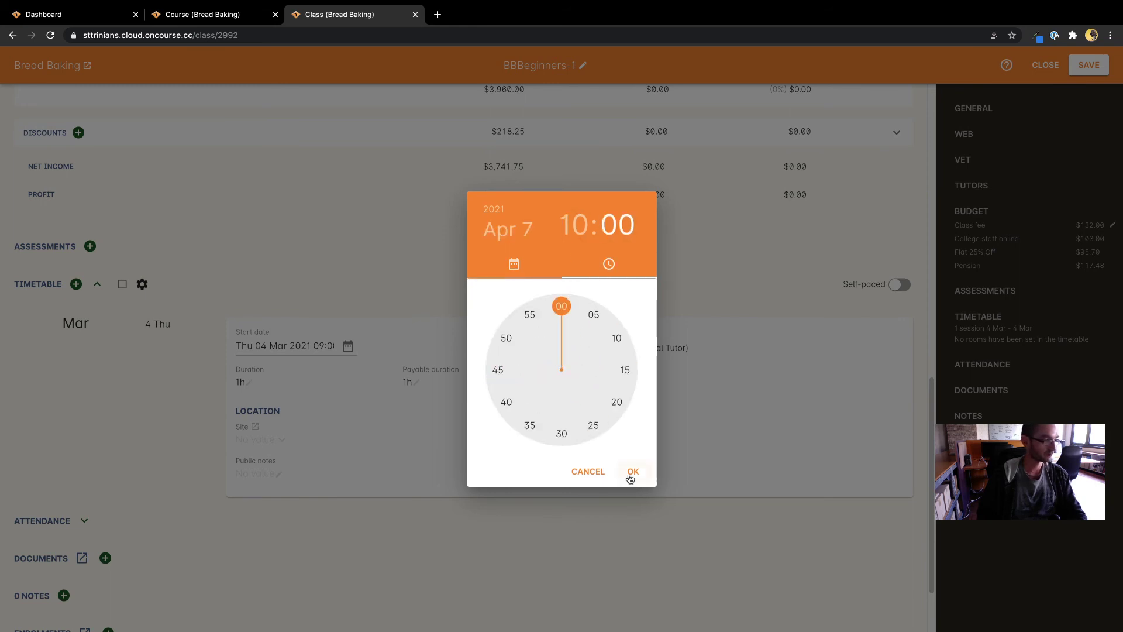
left_click(632, 472)
Step: Set the new session's duration to 6 hours and its payable duration to 5 hours
left_click(253, 387)
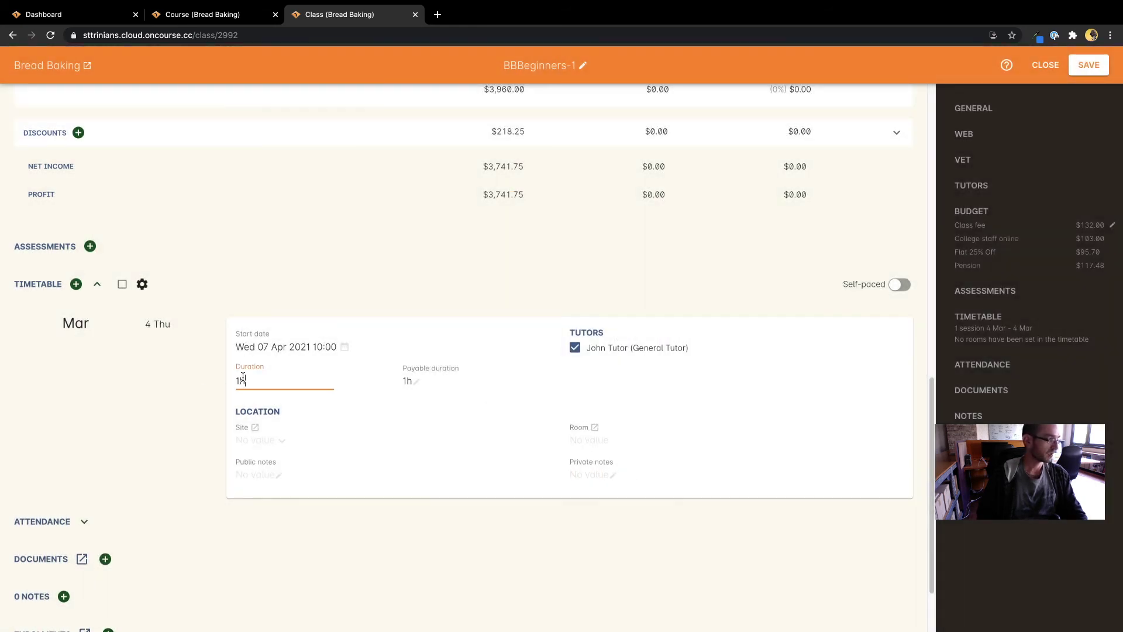
type("6")
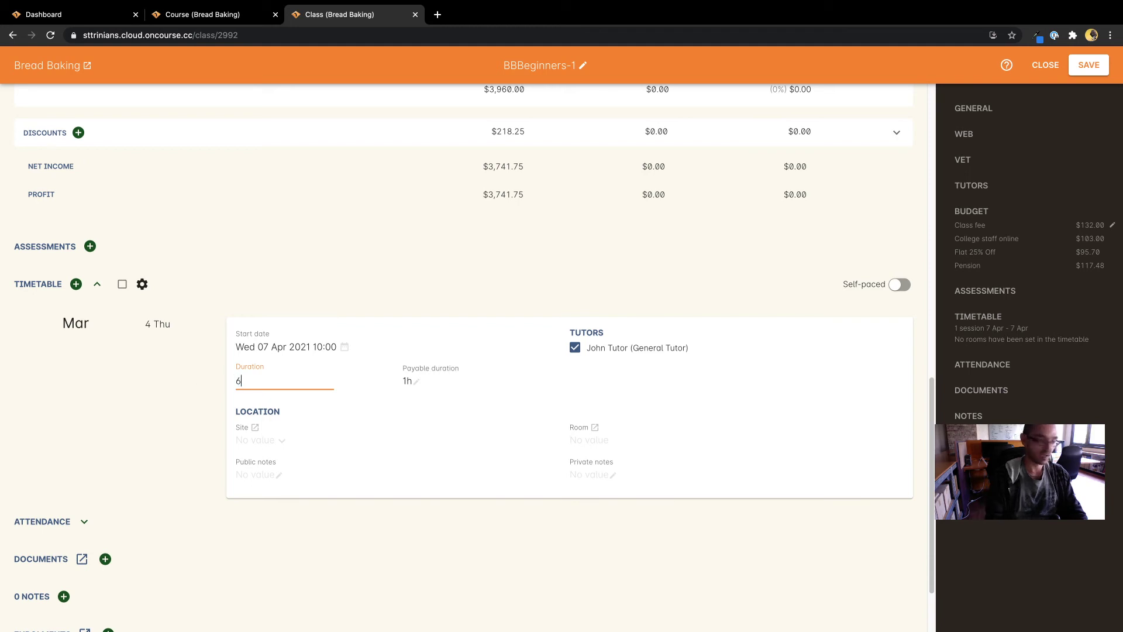
left_click(408, 380)
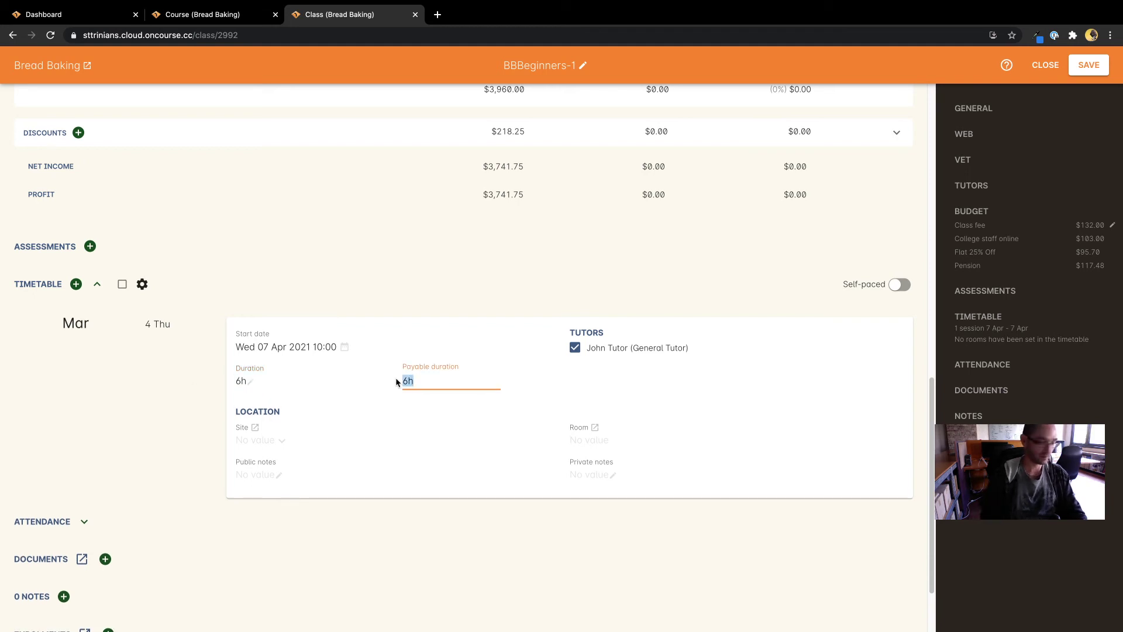
type("5")
Step: Set the new session's site to The Lions Club Building and its room to Room 2, and save the class
left_click(394, 440)
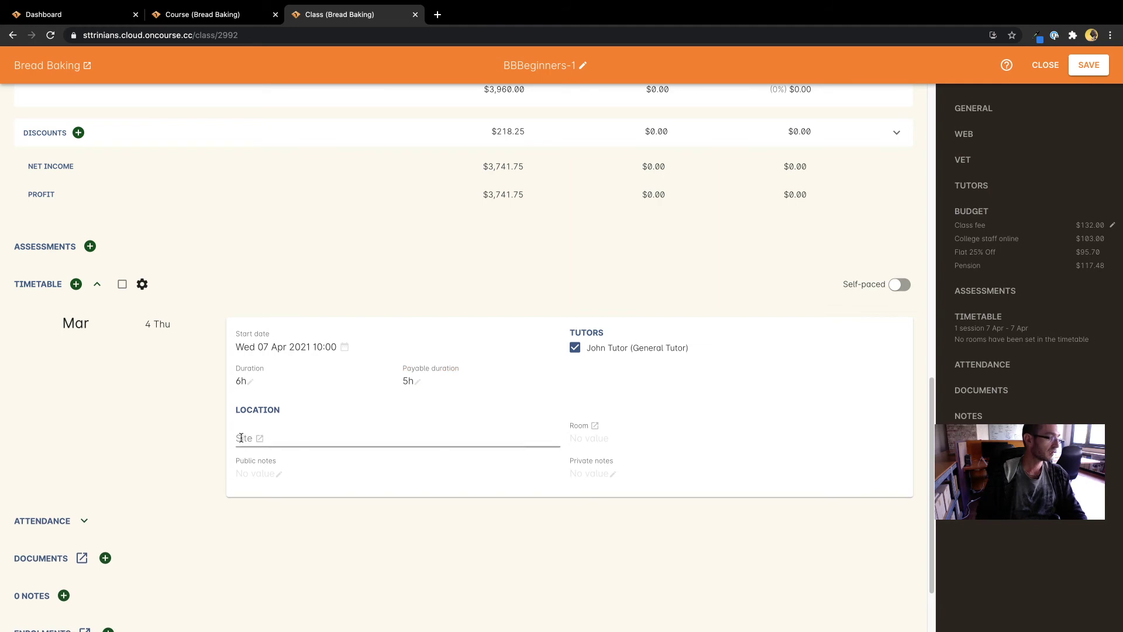
type("The Lions")
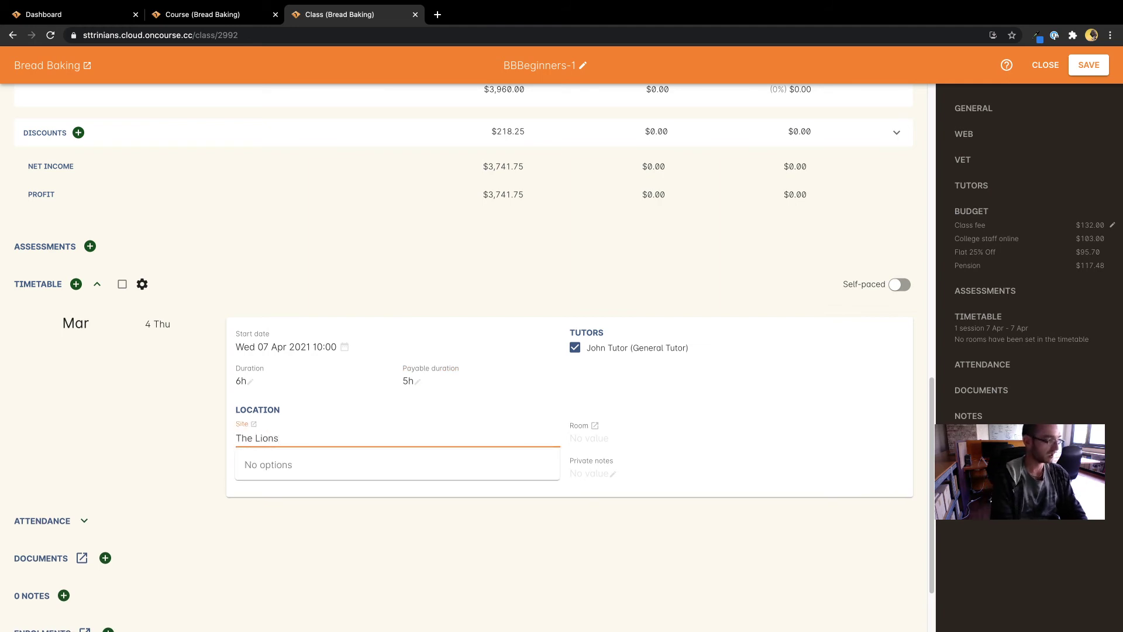
left_click(369, 467)
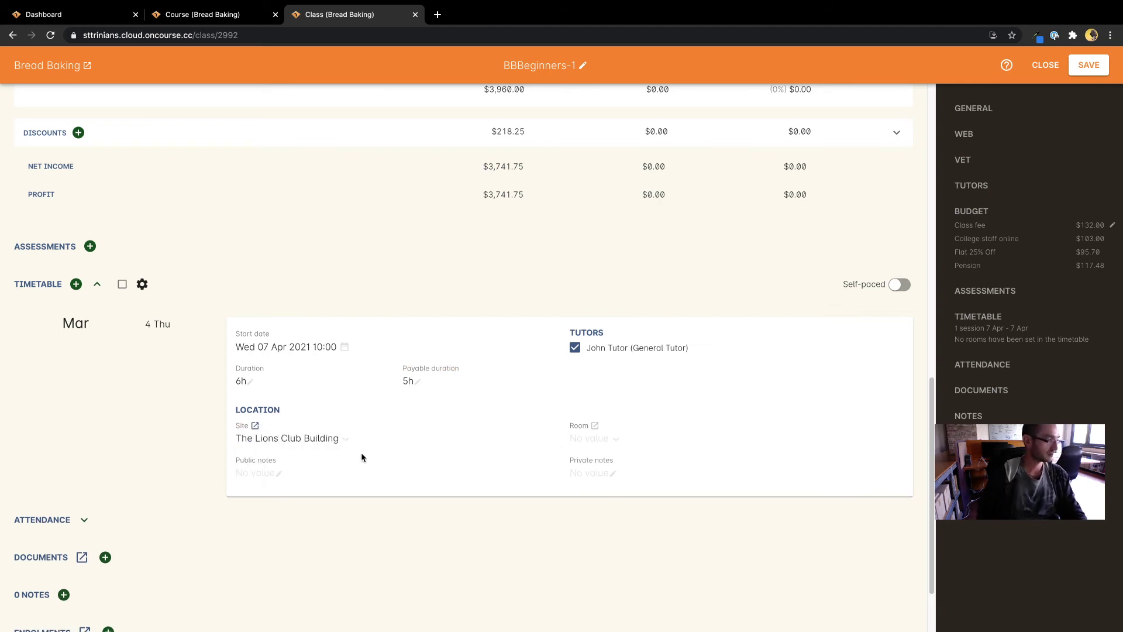
left_click(610, 443)
left_click(597, 437)
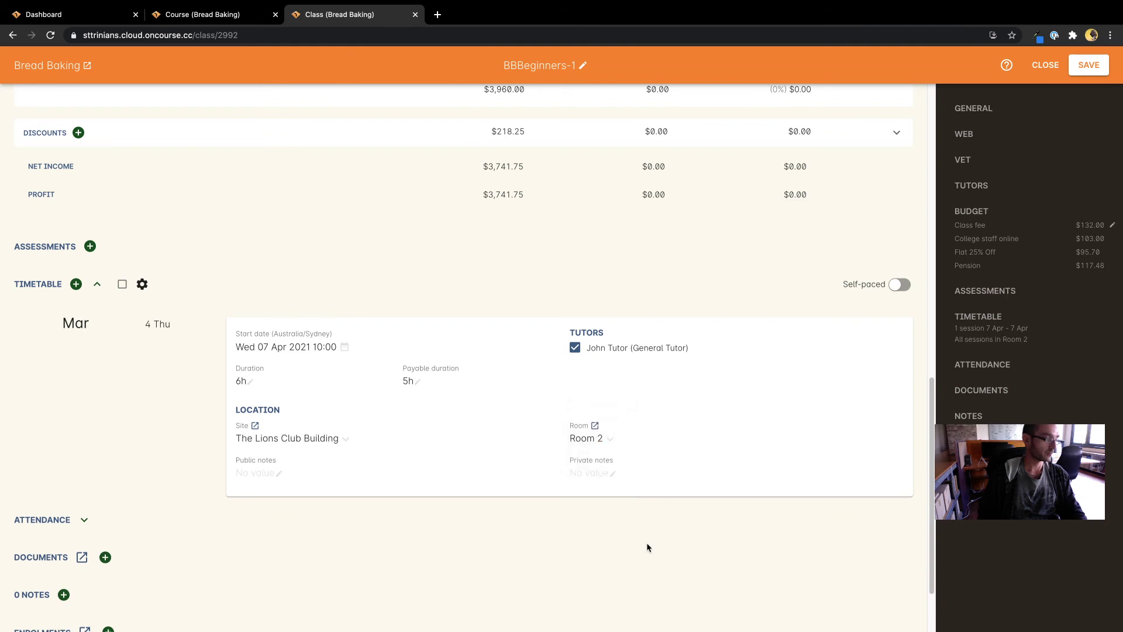
scroll(418, 539, "down", 2)
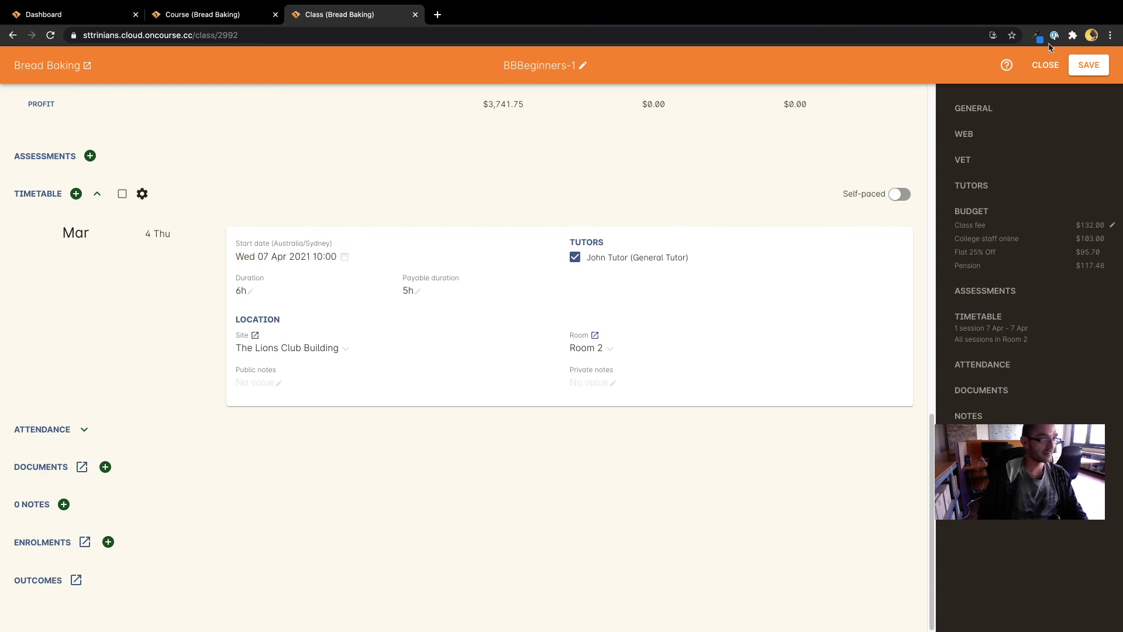
left_click(1089, 65)
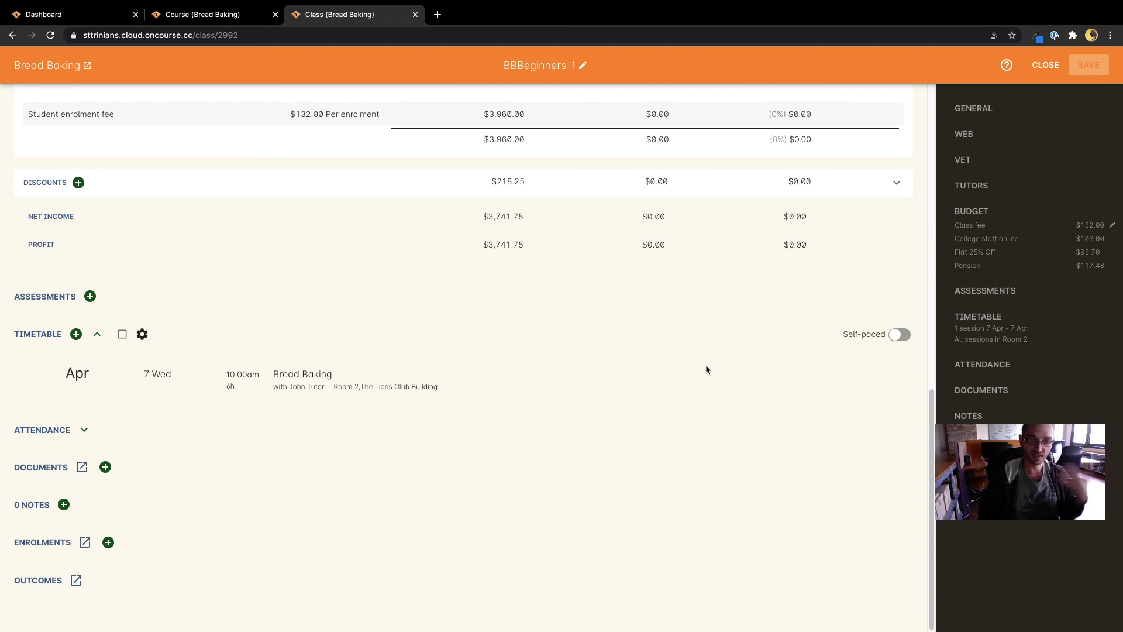
mouse_move(740, 380)
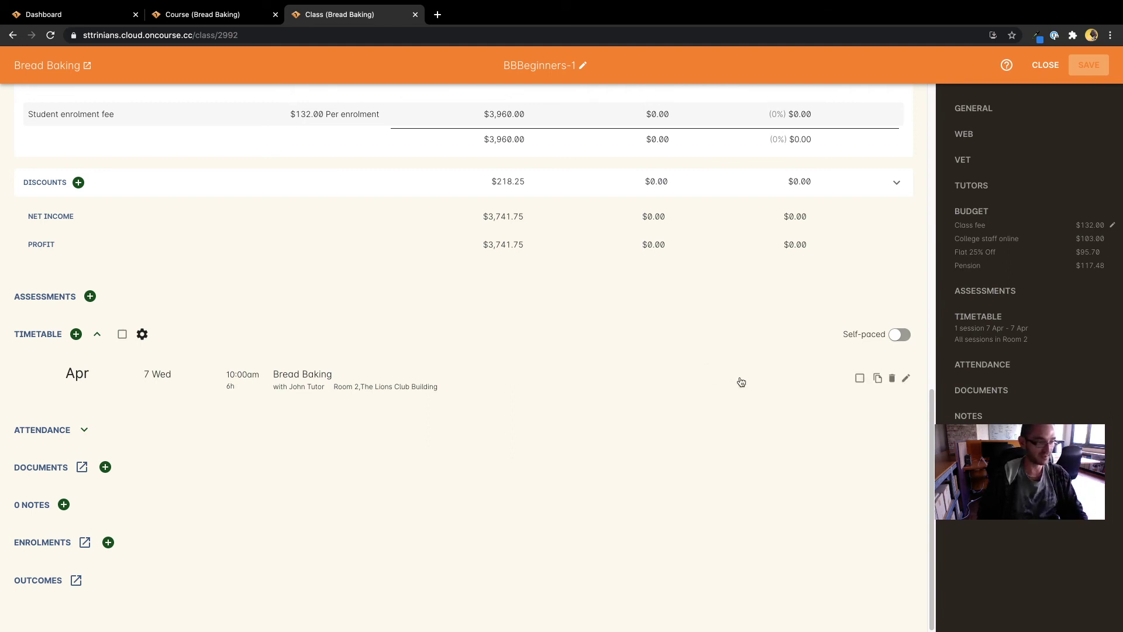
left_click(878, 379)
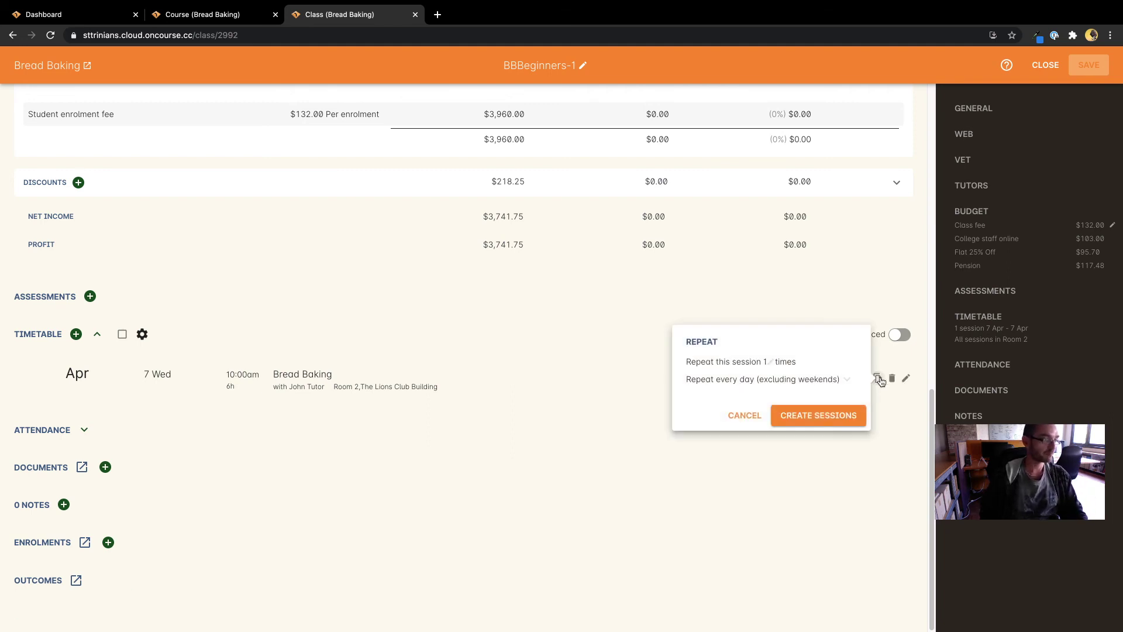
left_click(774, 361)
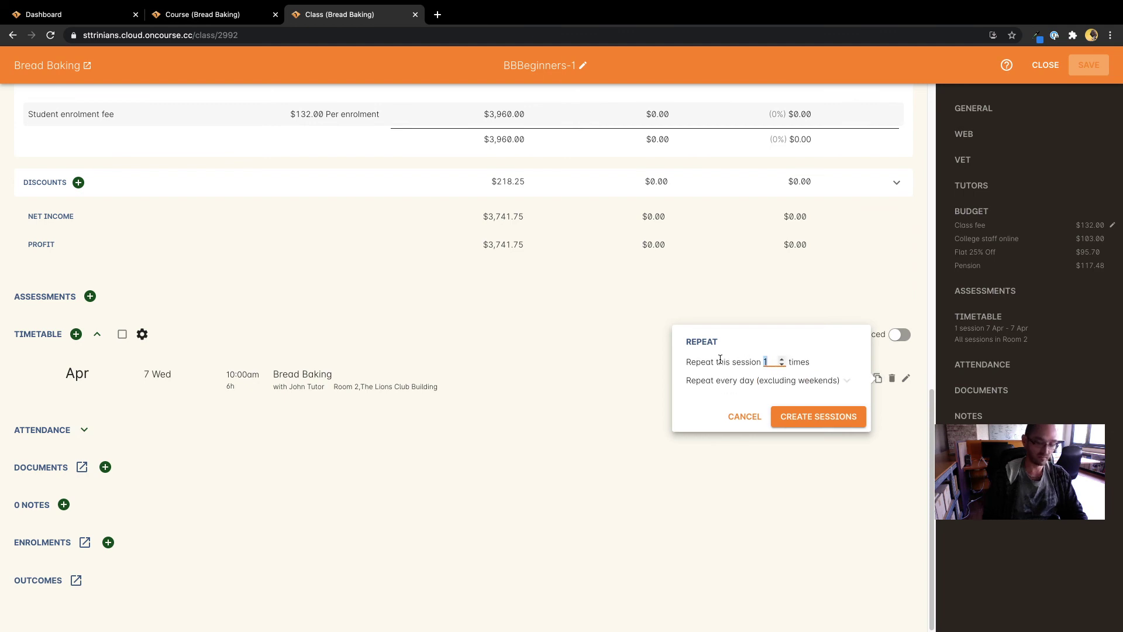
left_click(676, 290)
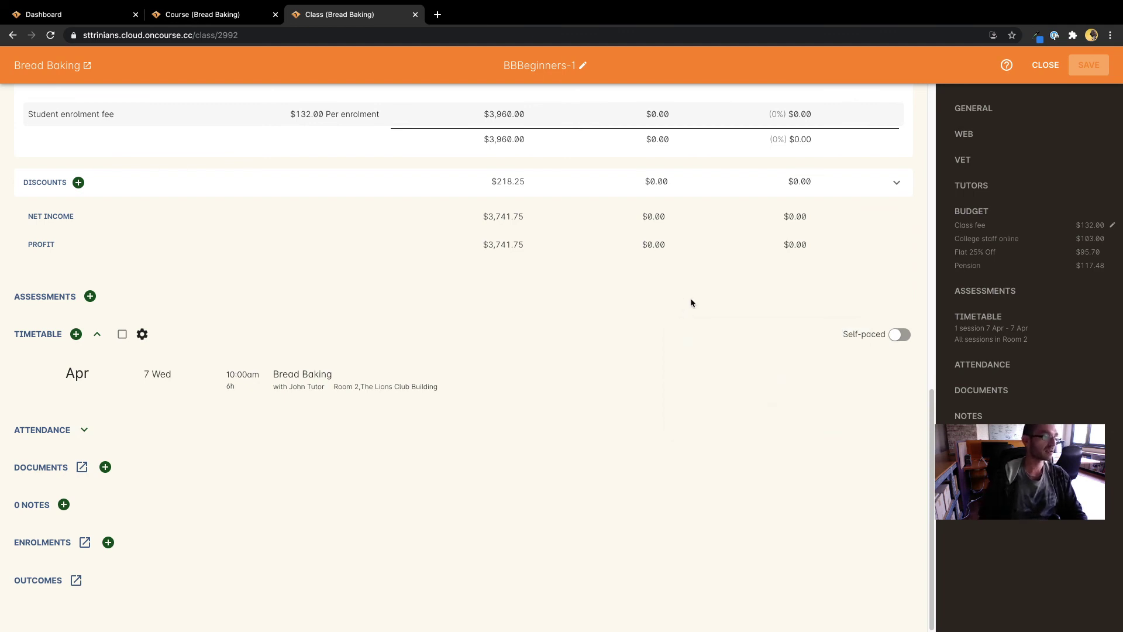
Step: Repeat the 7 April Bread Baking session 4 times at weekly intervals and save the class
left_click(878, 379)
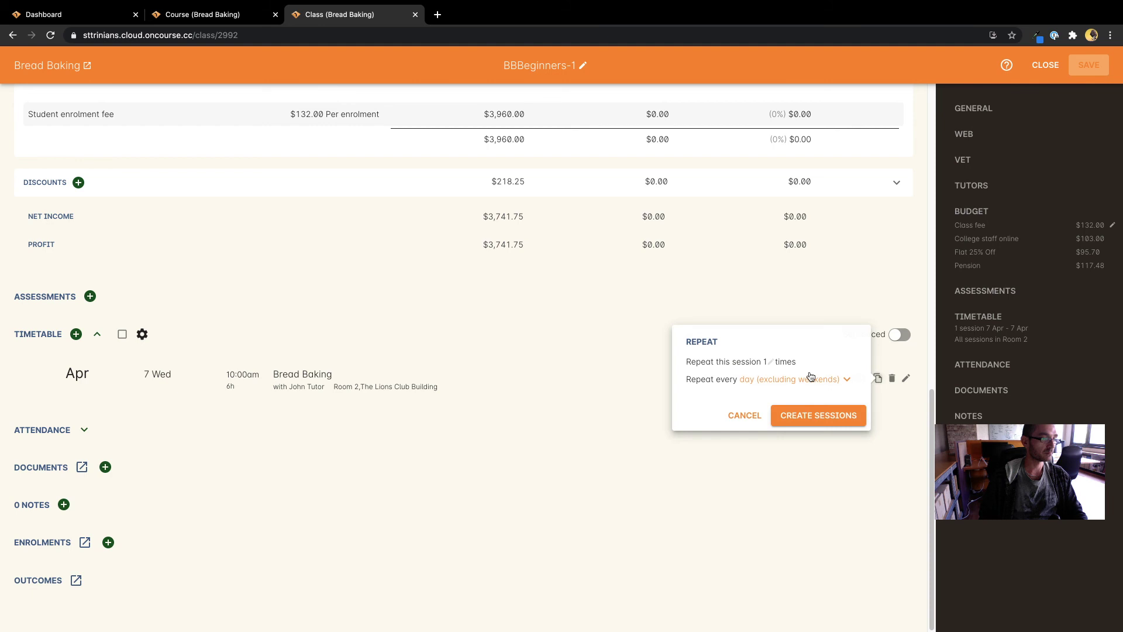
left_click(766, 363)
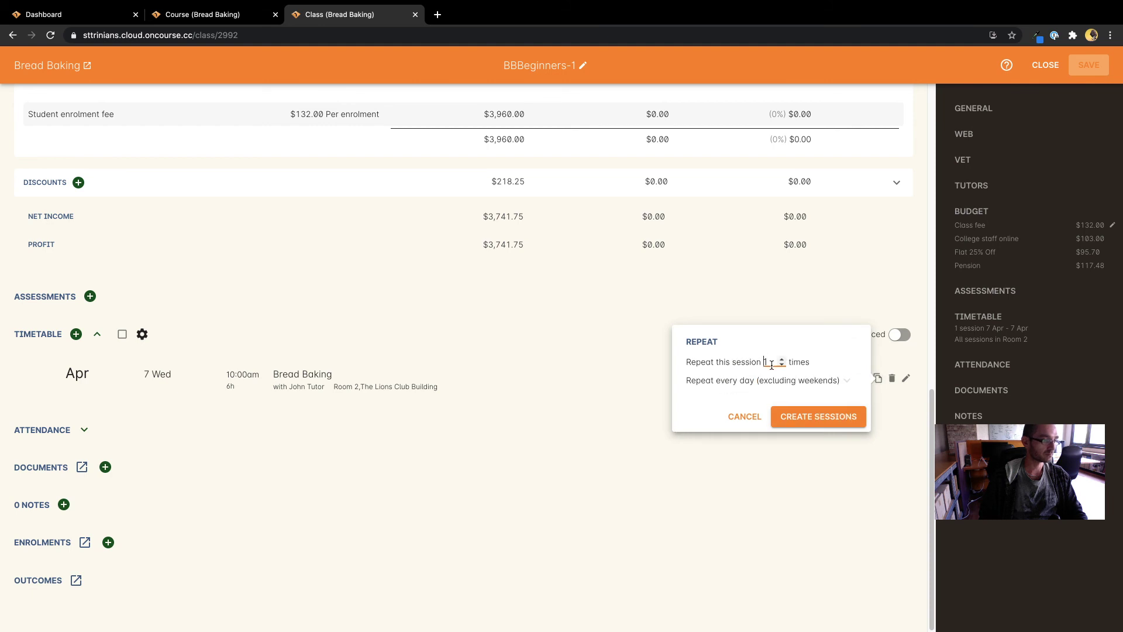
left_click(800, 380)
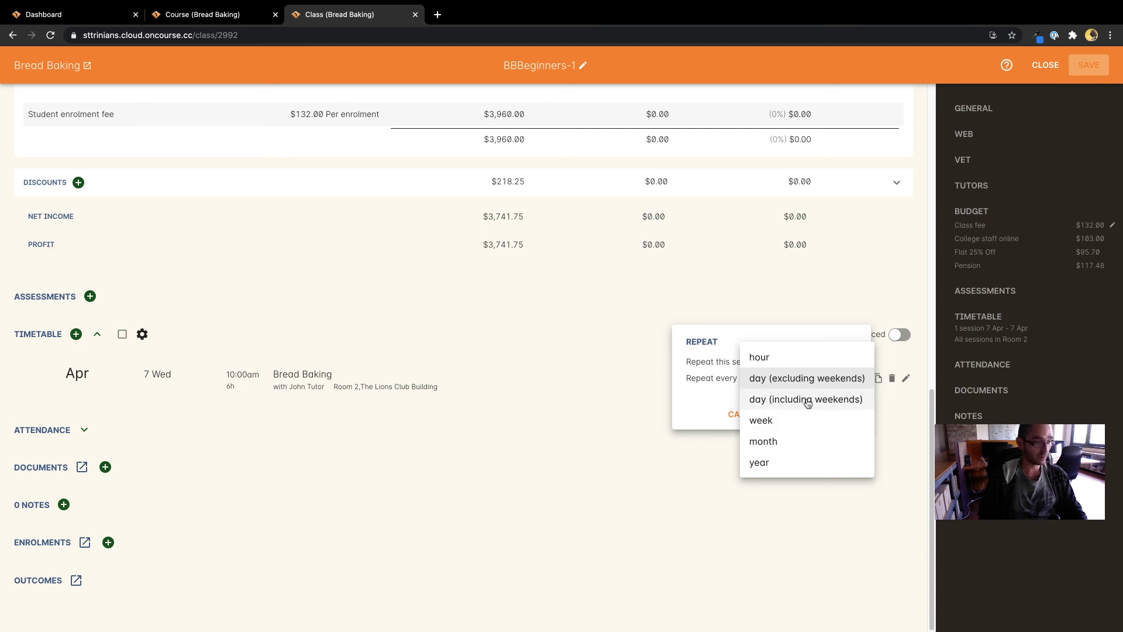
left_click(762, 421)
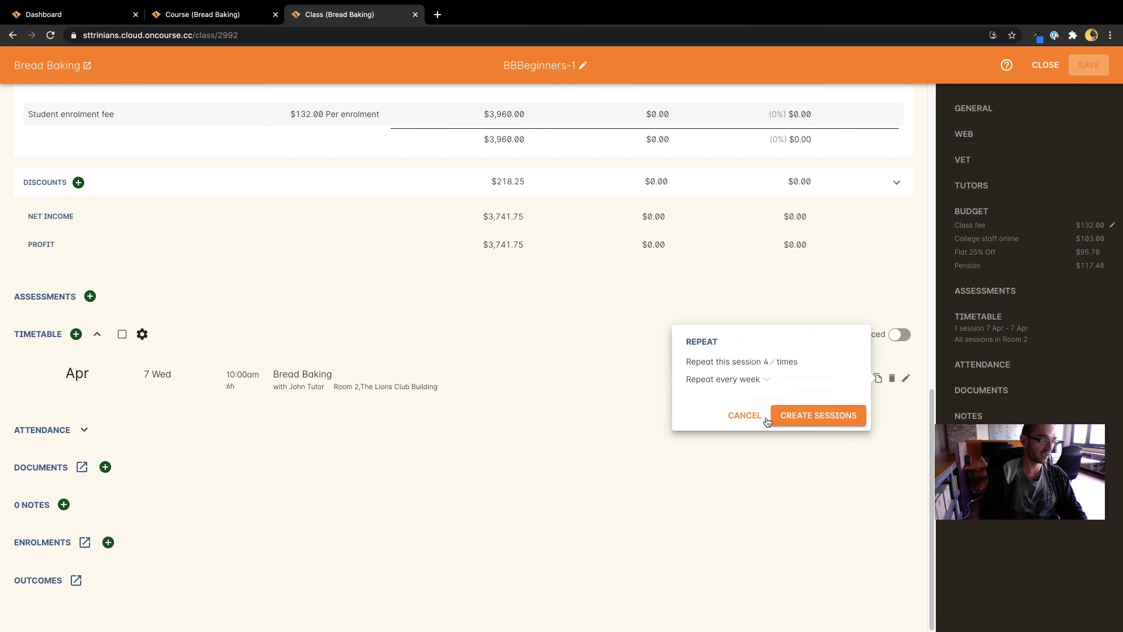
left_click(825, 420)
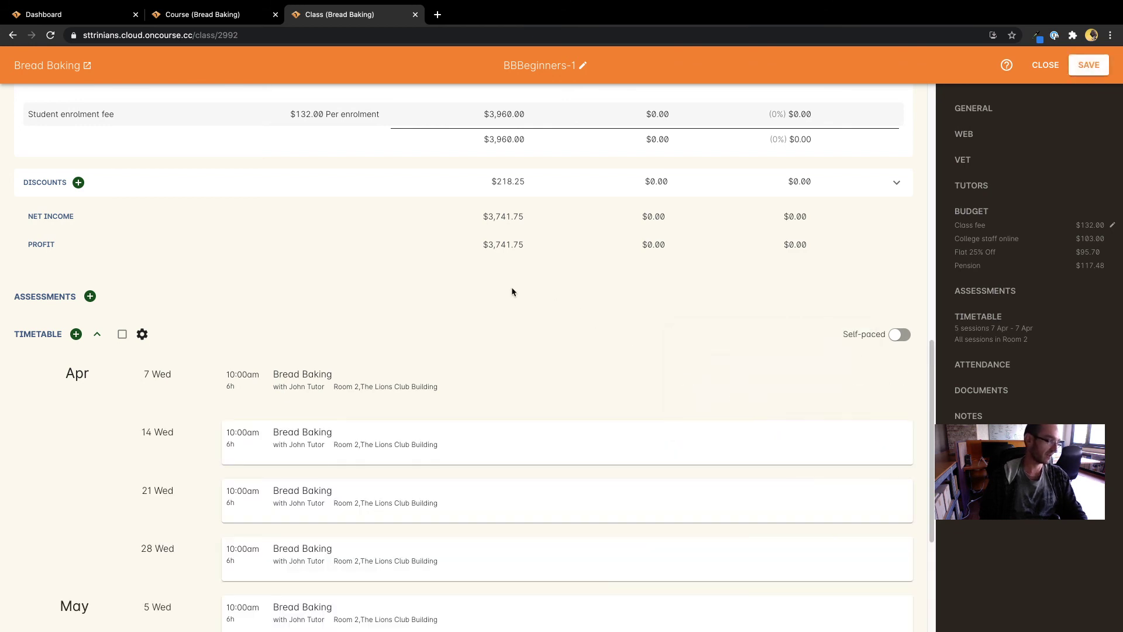
scroll(509, 293, "down", 4)
scroll(326, 395, "up", 1)
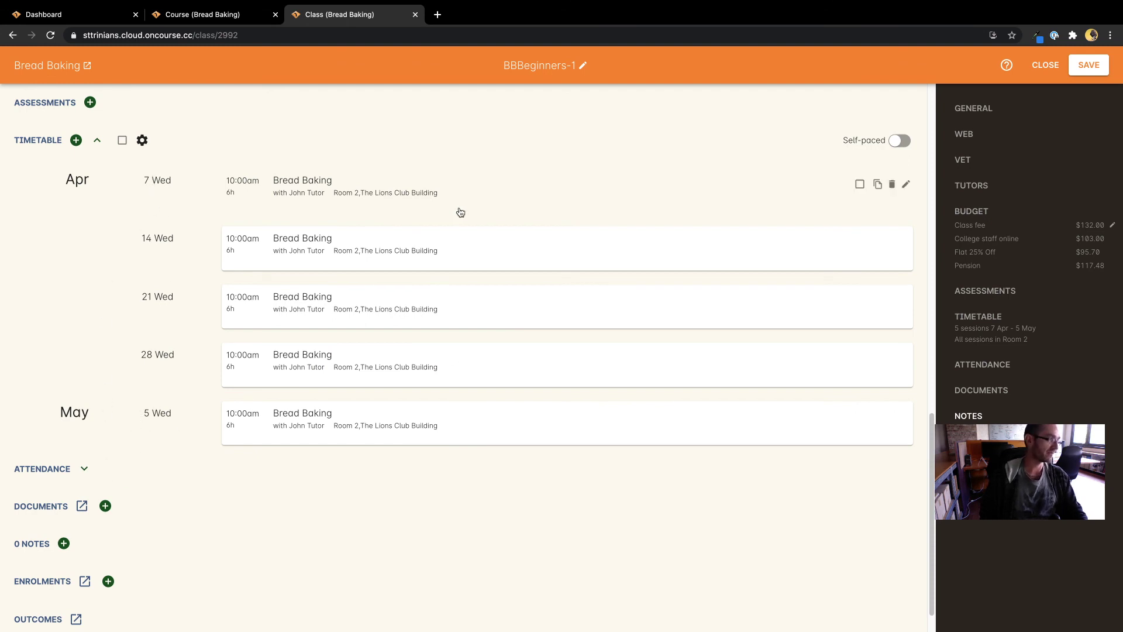
left_click(1090, 65)
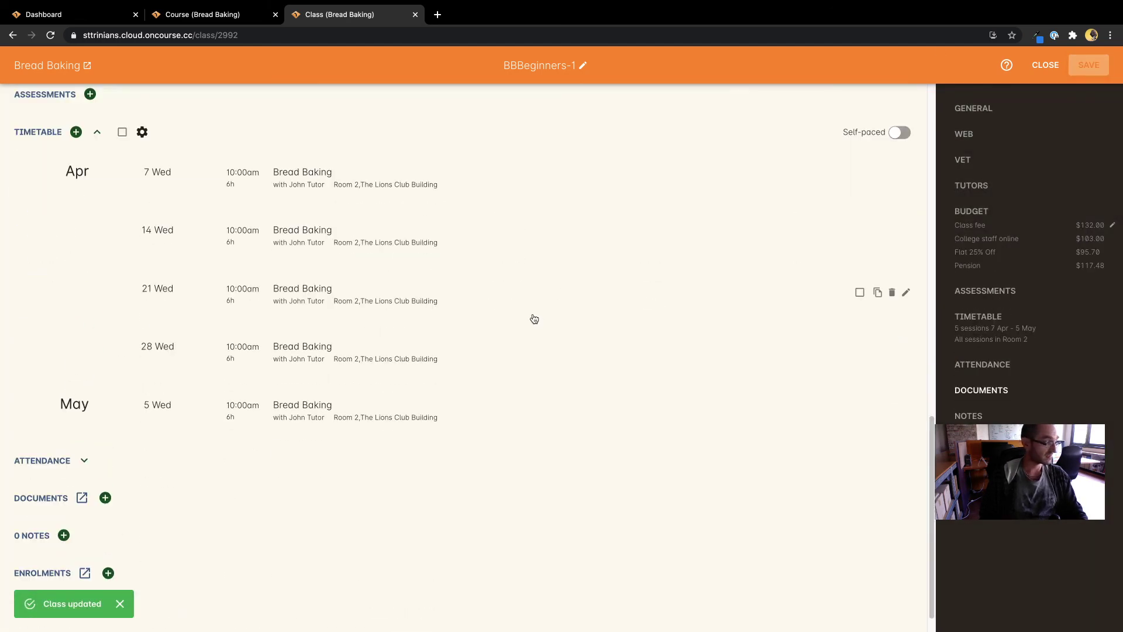
scroll(532, 319, "up", 2)
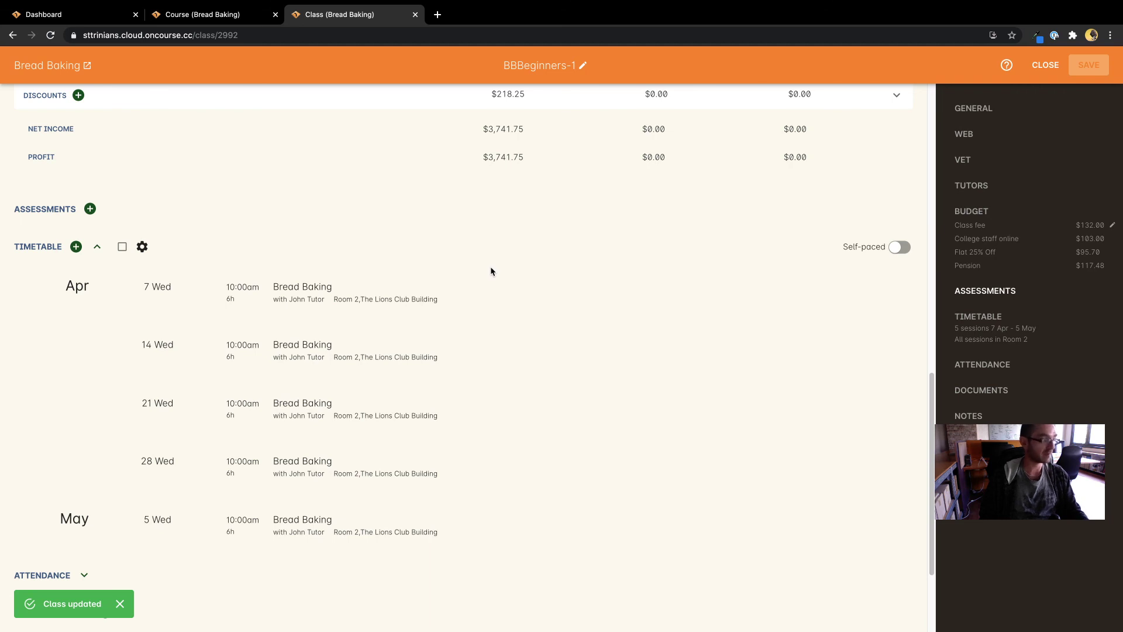